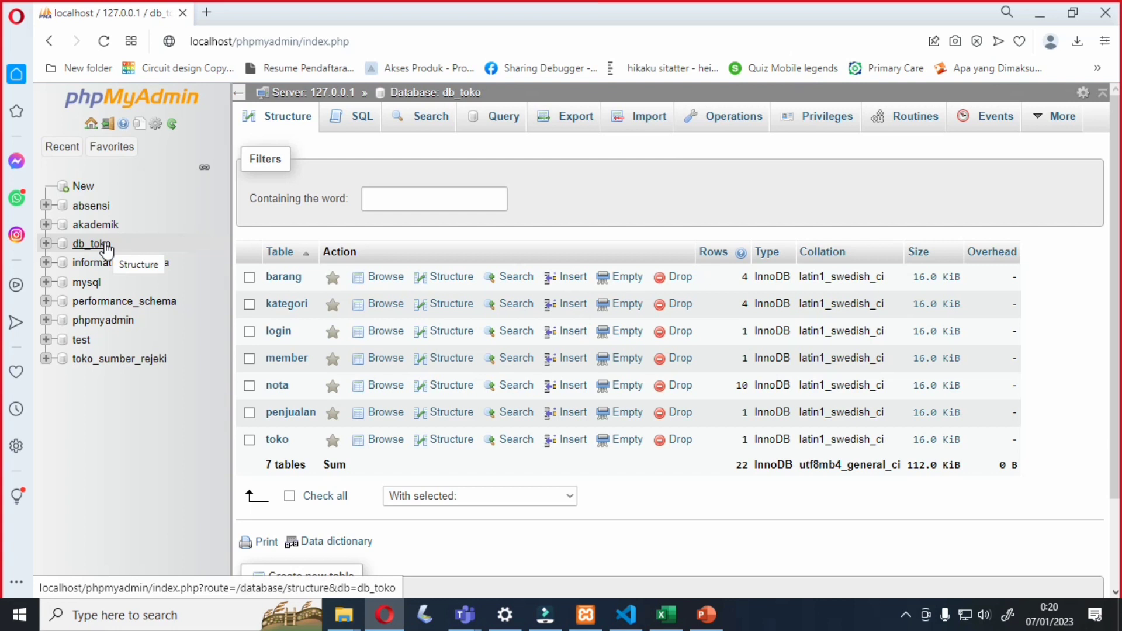
- Expand db_toko to list its tables: barang, kategori, login, member, nota, penjualan and toko
{"action": "left_click", "coordinate": [107, 248]}
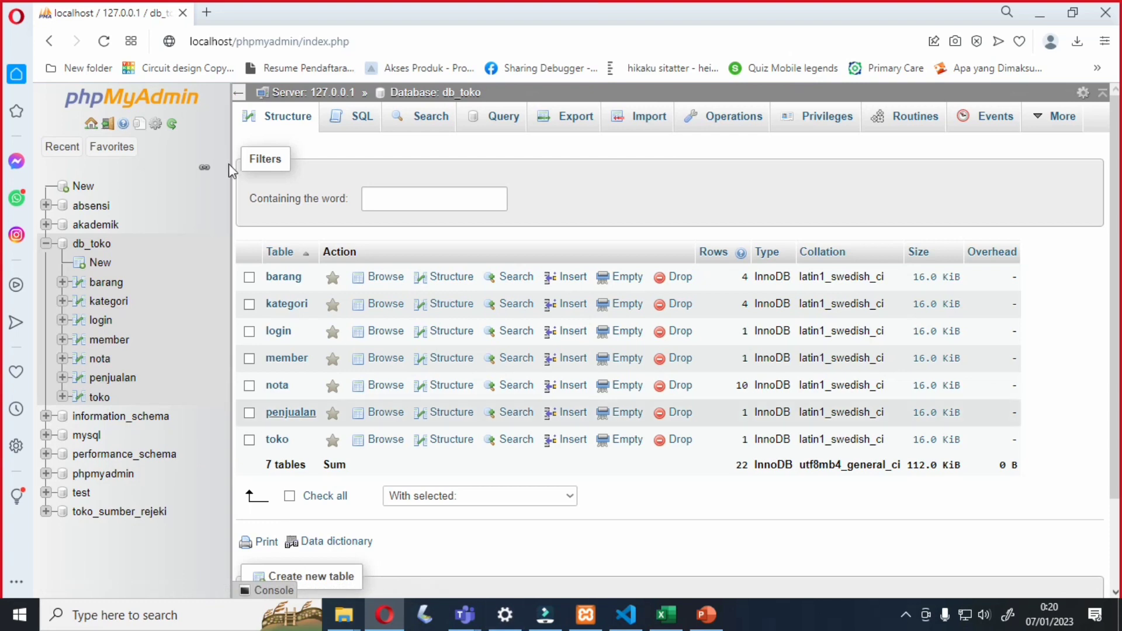
- Load the POS Kasir dashboard at localhost/pos-kasir-php-master/index.php in a new tab
{"action": "left_click", "coordinate": [208, 14]}
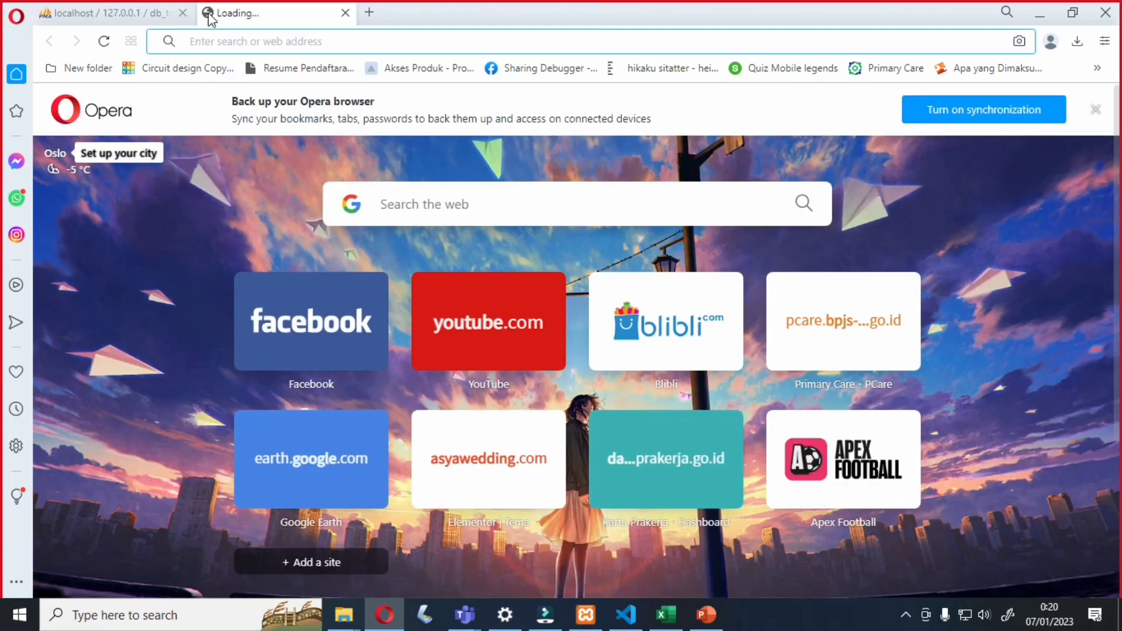
{"action": "type", "text": "localhost"}
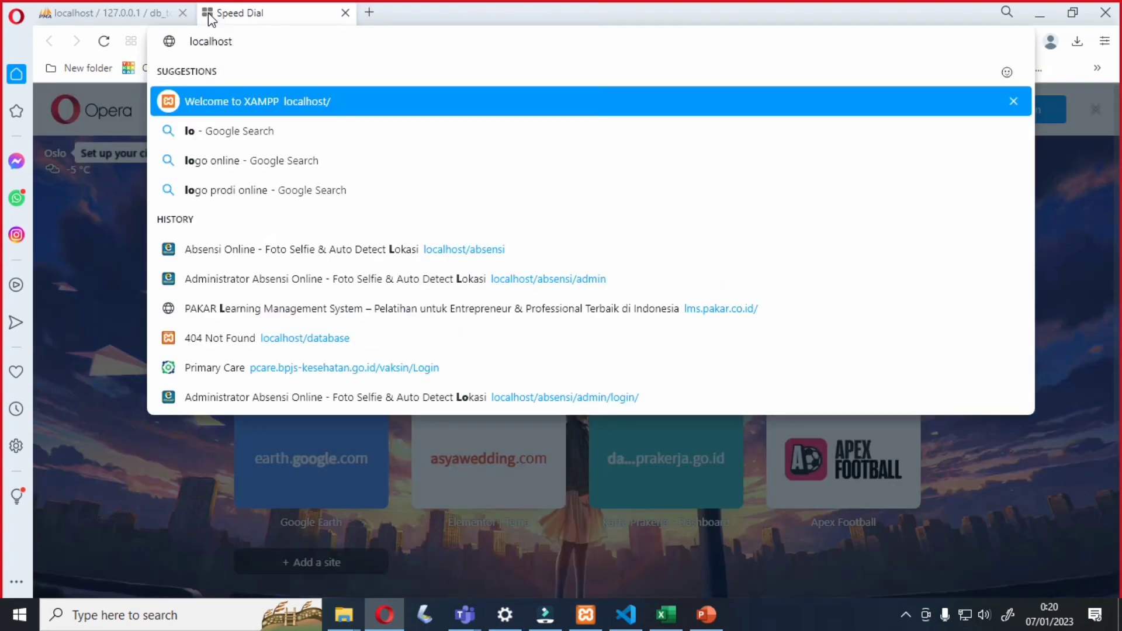
{"action": "type", "text": "/s"}
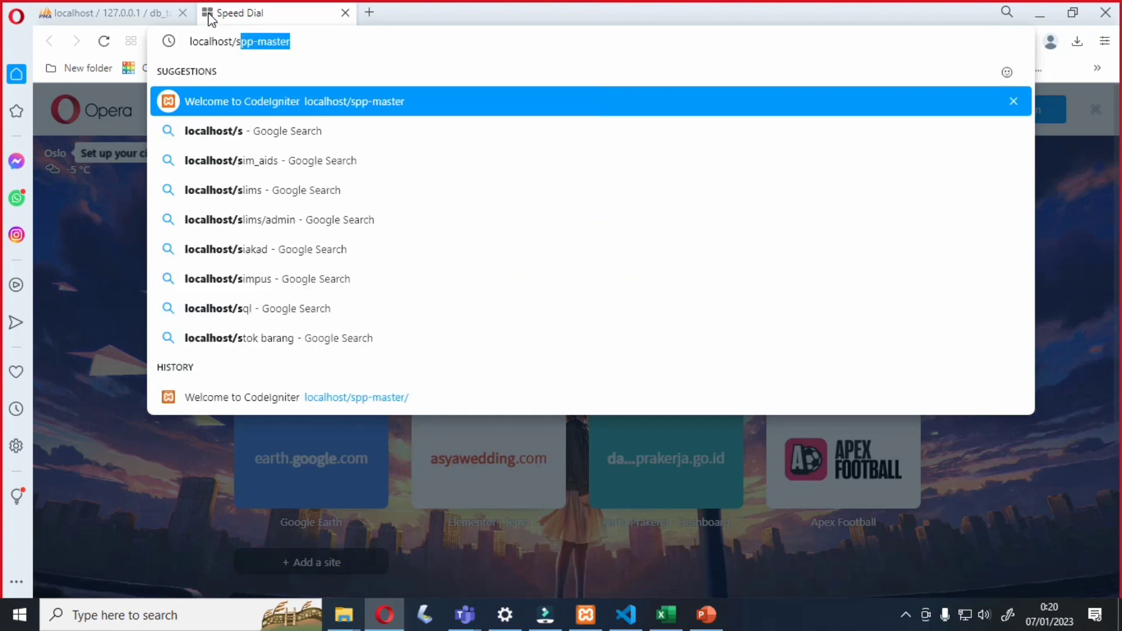
{"action": "key", "text": "Return"}
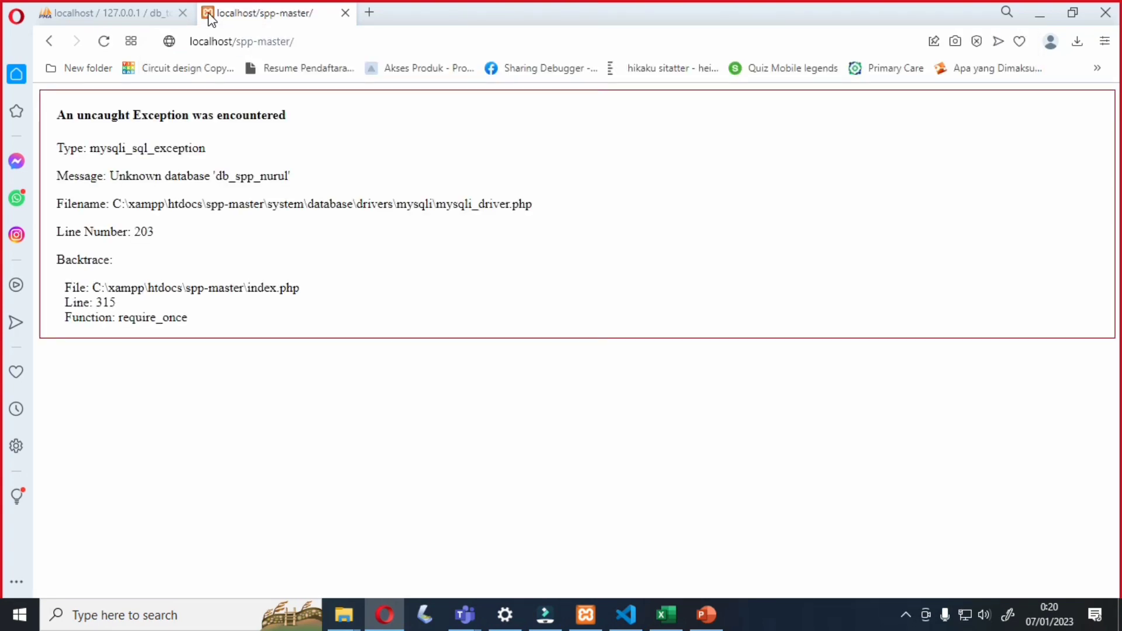
{"action": "left_click", "coordinate": [312, 42]}
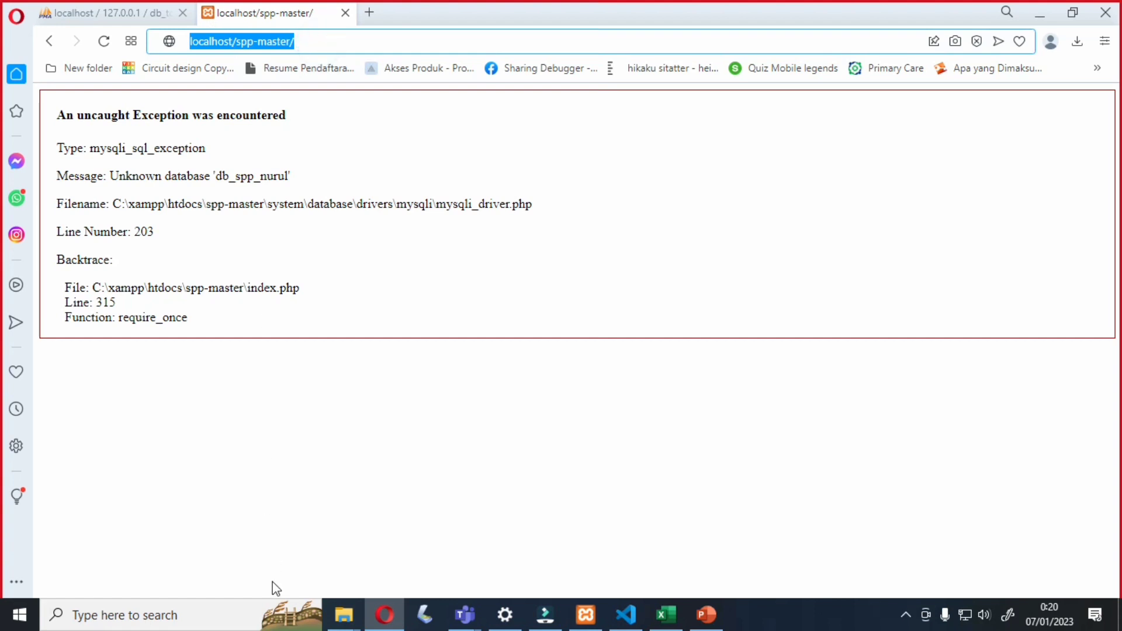
{"action": "mouse_move", "coordinate": [350, 608]}
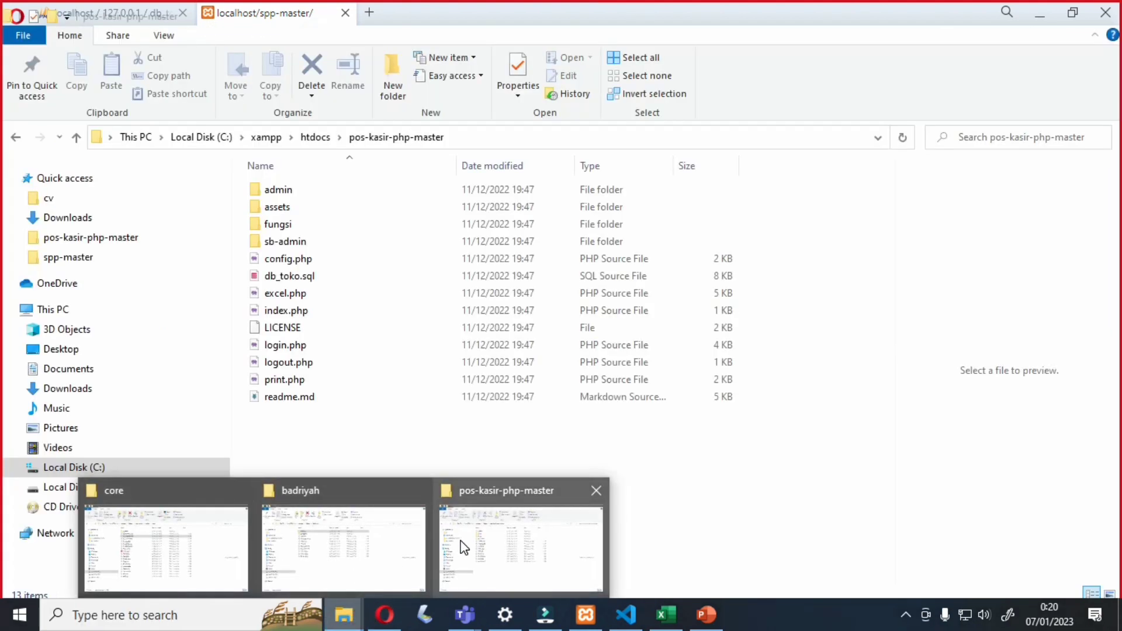
{"action": "left_click", "coordinate": [324, 36]}
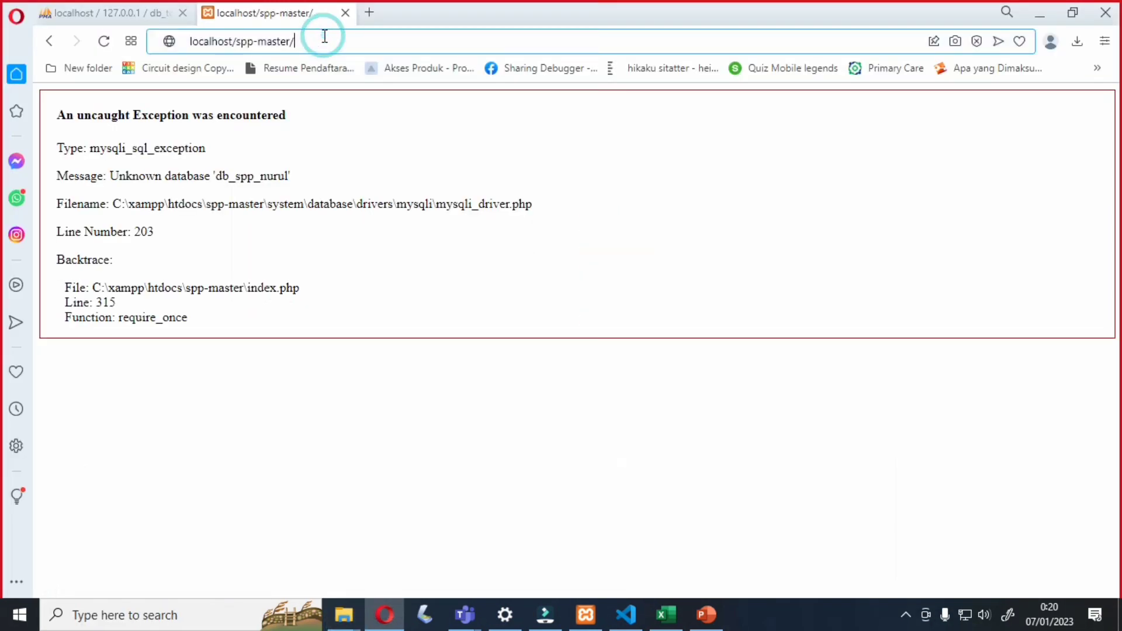
{"action": "key", "text": "BackSpace"}
{"action": "key", "text": "BackSpace"}
{"action": "key", "text": "BackSpace"}
{"action": "key", "text": "BackSpace"}
{"action": "key", "text": "BackSpace"}
{"action": "key", "text": "BackSpace"}
{"action": "key", "text": "BackSpace"}
{"action": "key", "text": "BackSpace"}
{"action": "key", "text": "BackSpace"}
{"action": "key", "text": "BackSpace"}
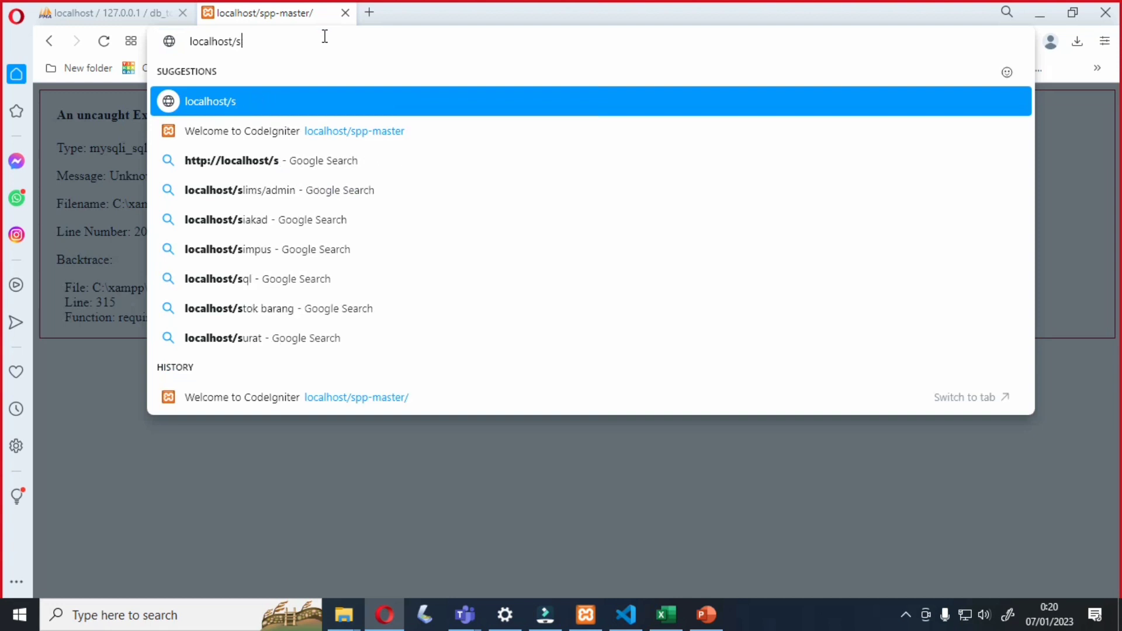
{"action": "key", "text": "BackSpace"}
{"action": "type", "text": "pos"}
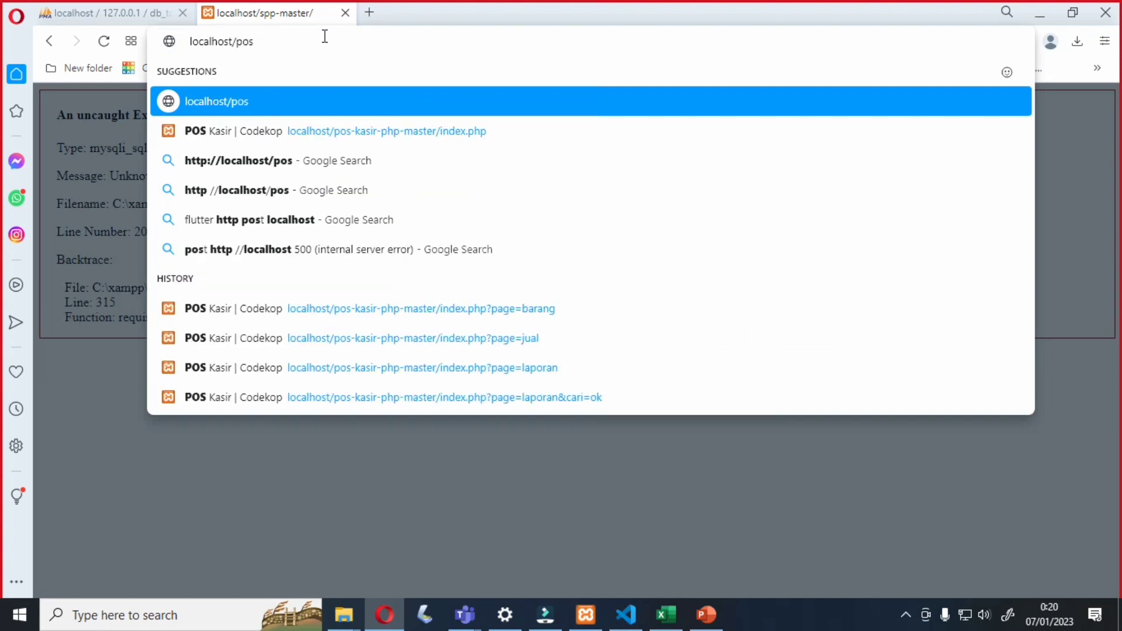
{"action": "key", "text": "Down"}
{"action": "key", "text": "Return"}
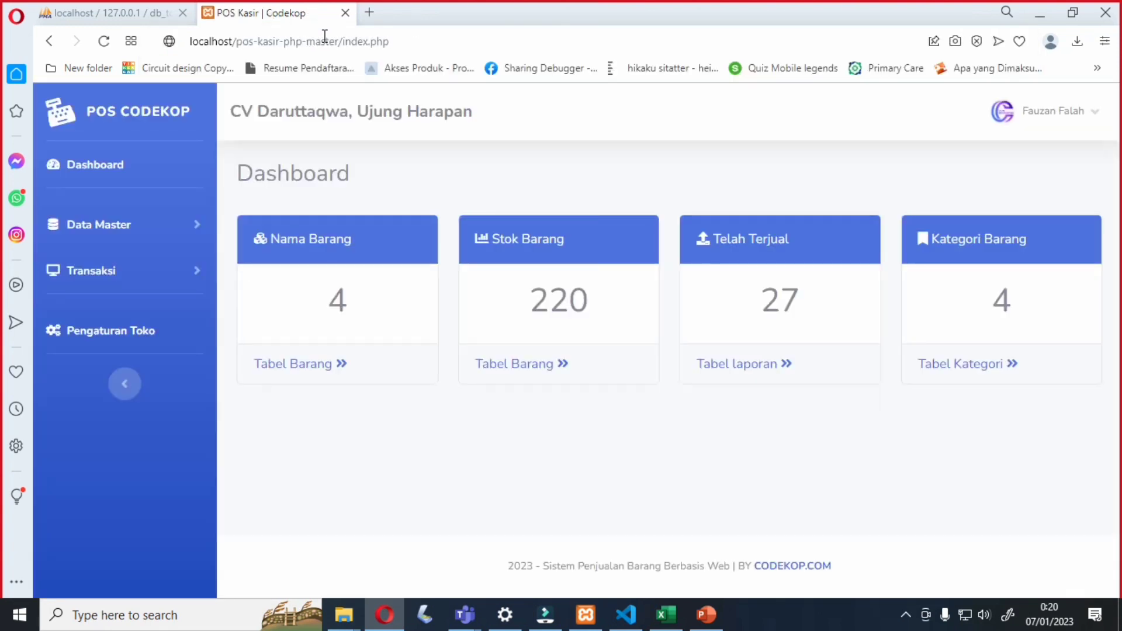
- Log out of POS Codekop from the user menu and confirm the logout message
{"action": "left_click", "coordinate": [1075, 109]}
{"action": "left_click", "coordinate": [1061, 197]}
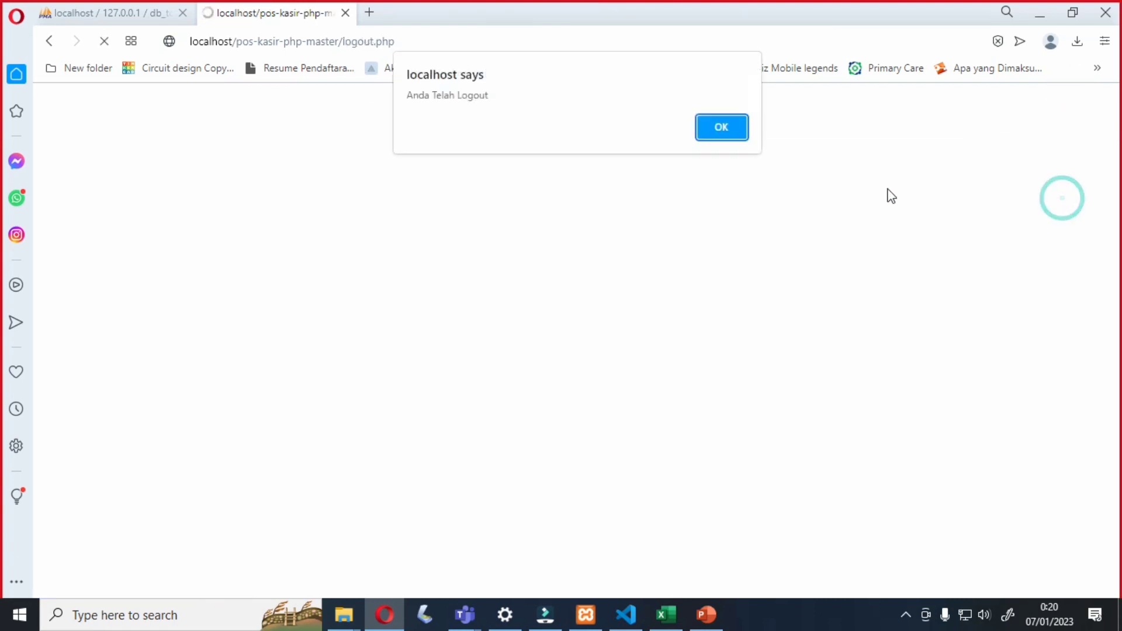
{"action": "left_click", "coordinate": [723, 128]}
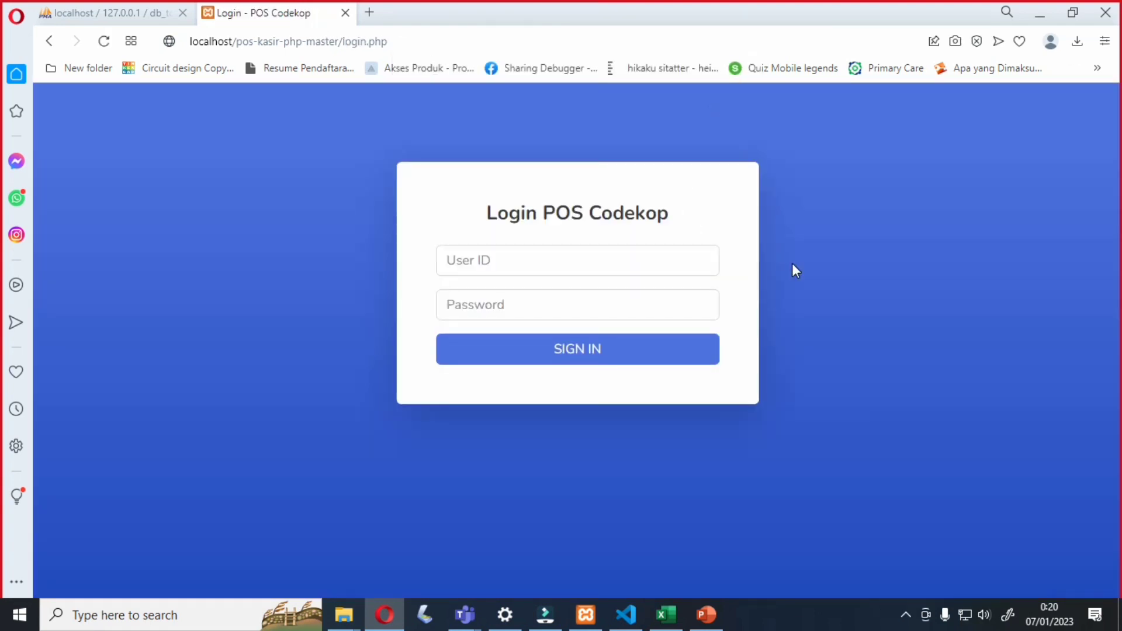
- Return to the app's main address and sign in with the admin user ID and password
{"action": "left_click", "coordinate": [389, 42]}
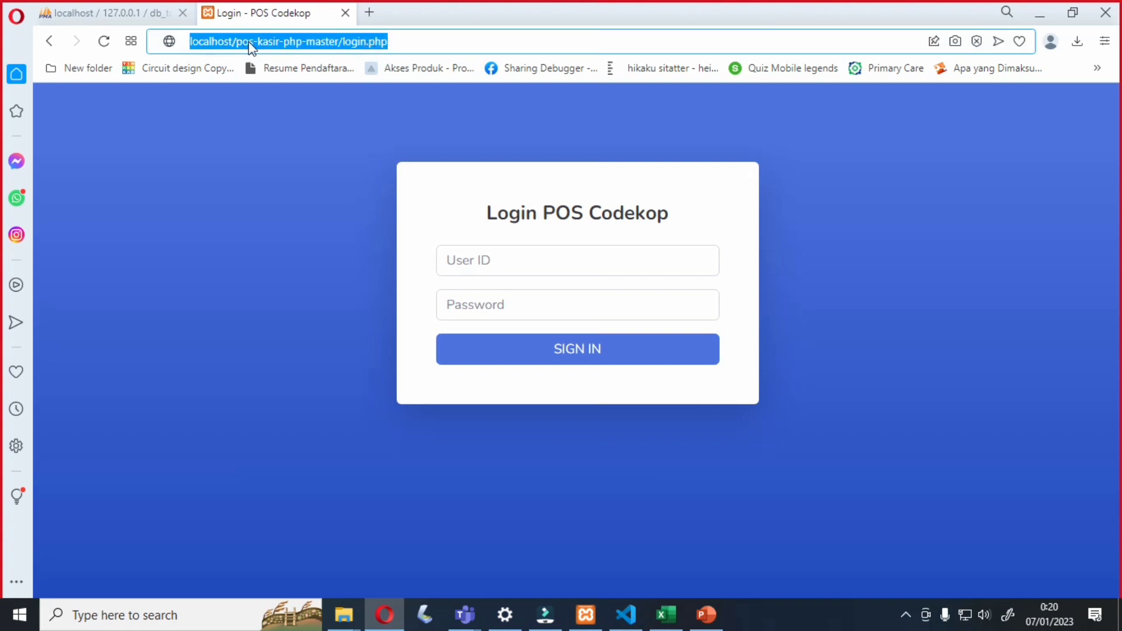
{"action": "left_click", "coordinate": [403, 40]}
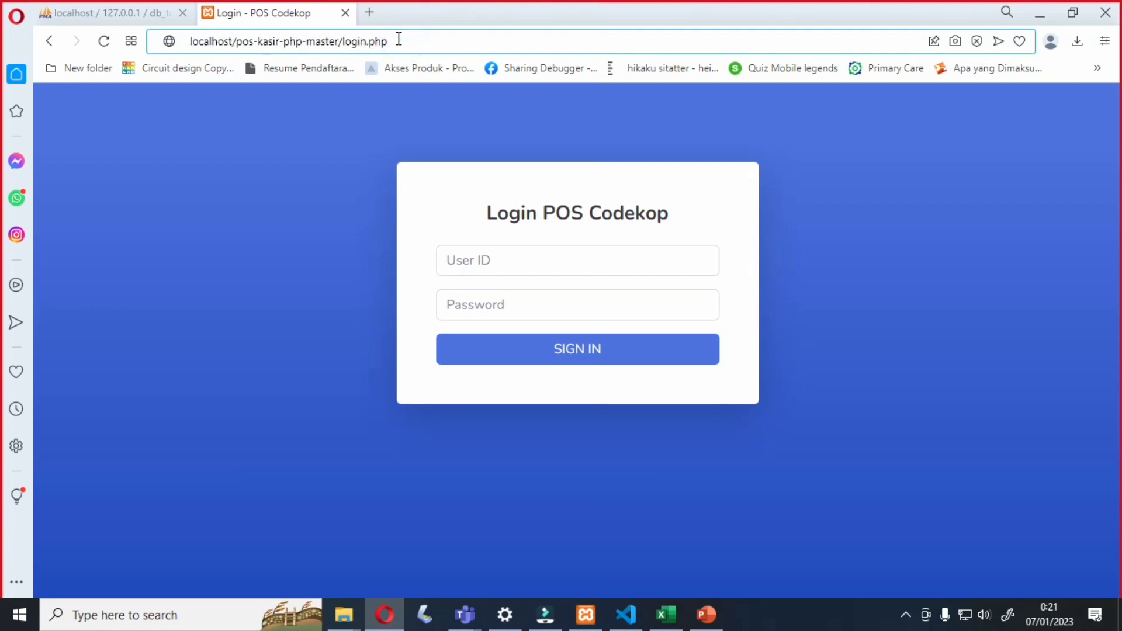
{"action": "left_click_drag", "start_coordinate": [396, 40], "coordinate": [340, 42]}
{"action": "key", "text": "BackSpace"}
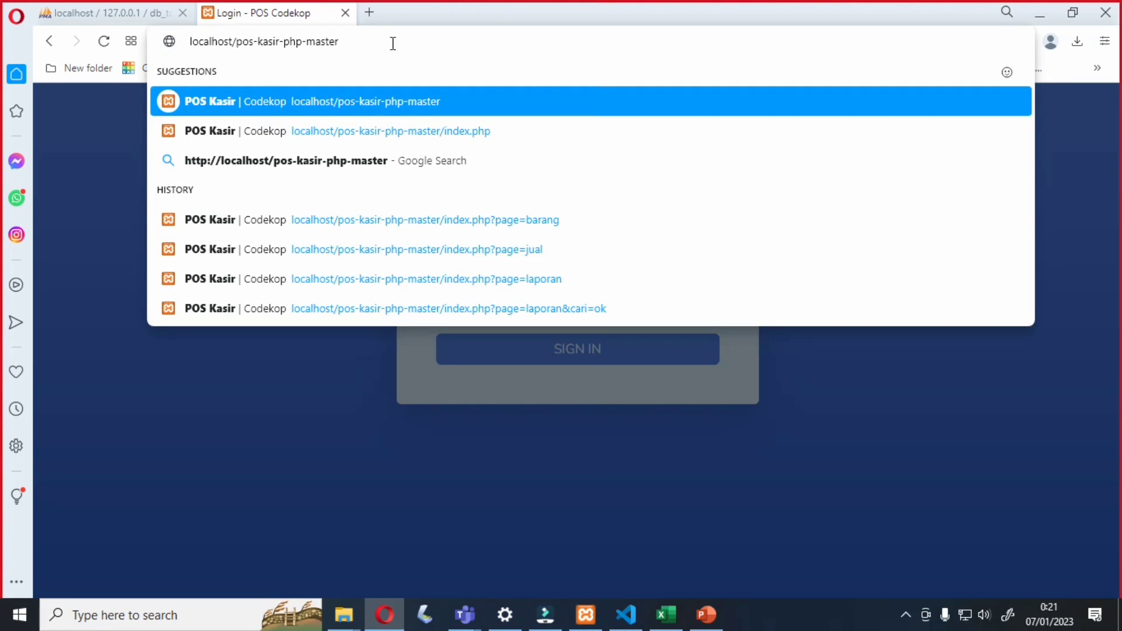
{"action": "key", "text": "Return"}
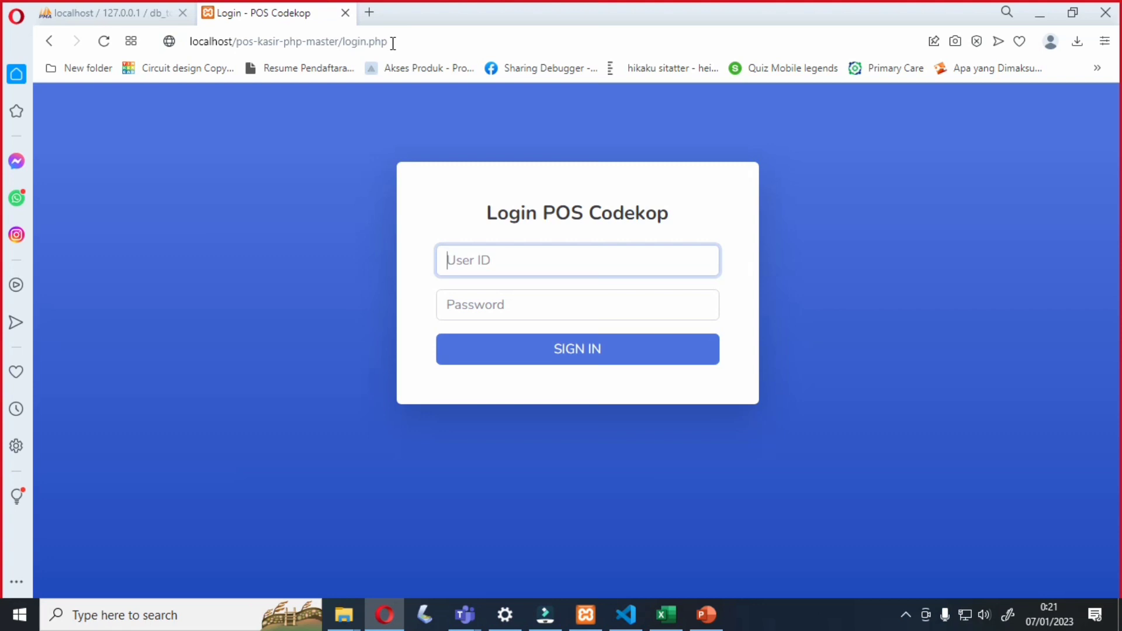
{"action": "type", "text": "ad"}
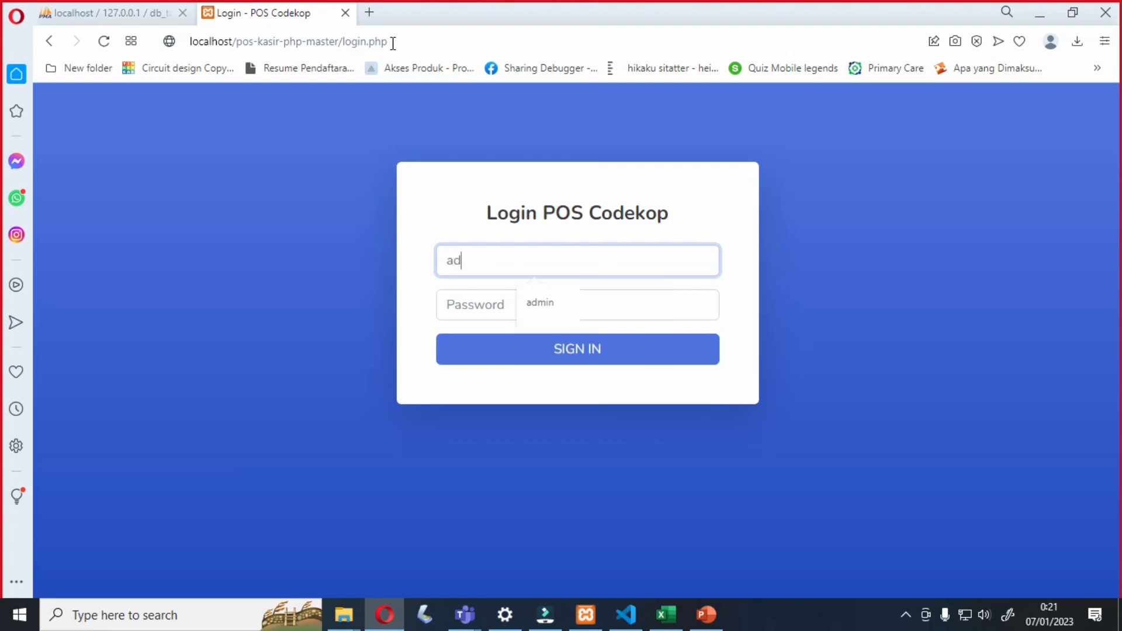
{"action": "type", "text": "min"}
{"action": "key", "text": "Tab"}
{"action": "type", "text": "123"}
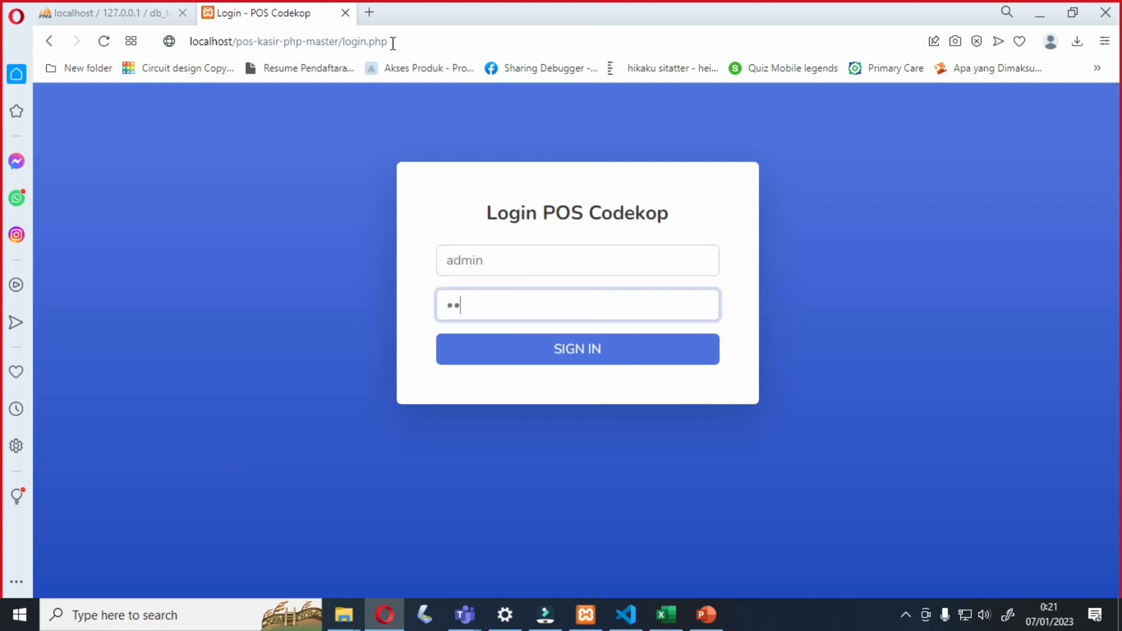
{"action": "left_click", "coordinate": [533, 357]}
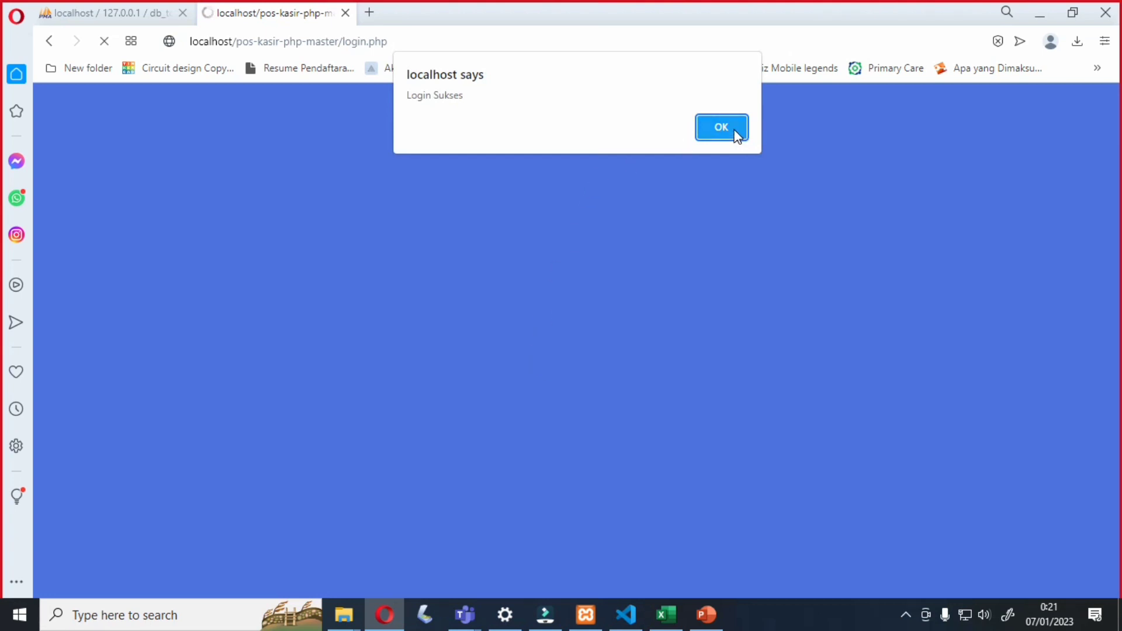
- Dismiss the Login Sukses alert and open Data Master > Barang to list products
{"action": "left_click", "coordinate": [735, 133]}
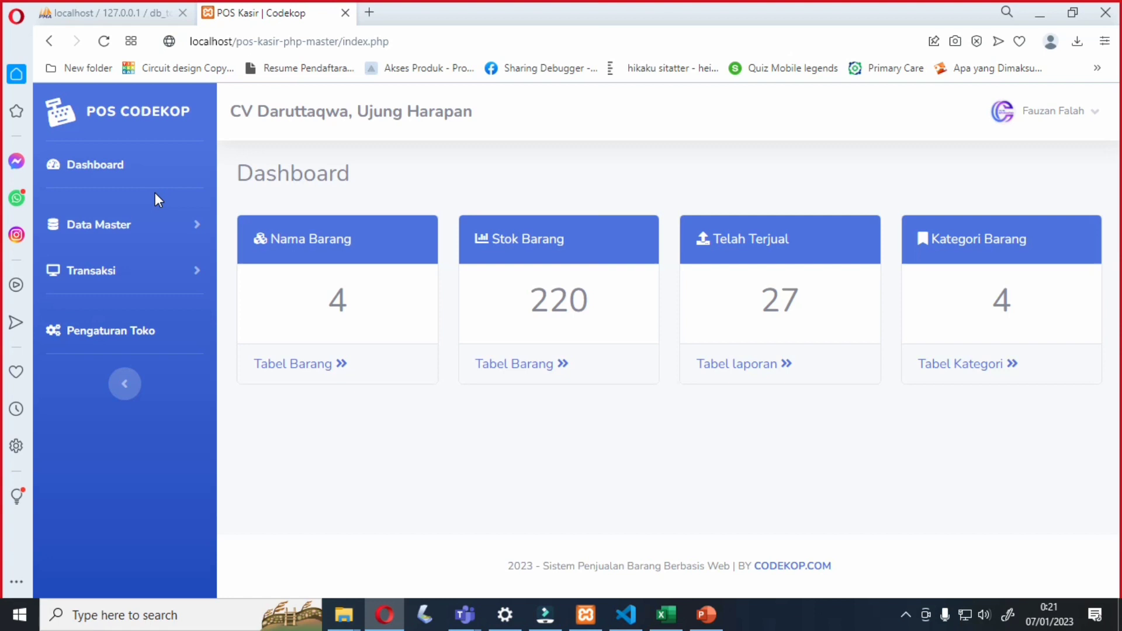
{"action": "left_click", "coordinate": [194, 232]}
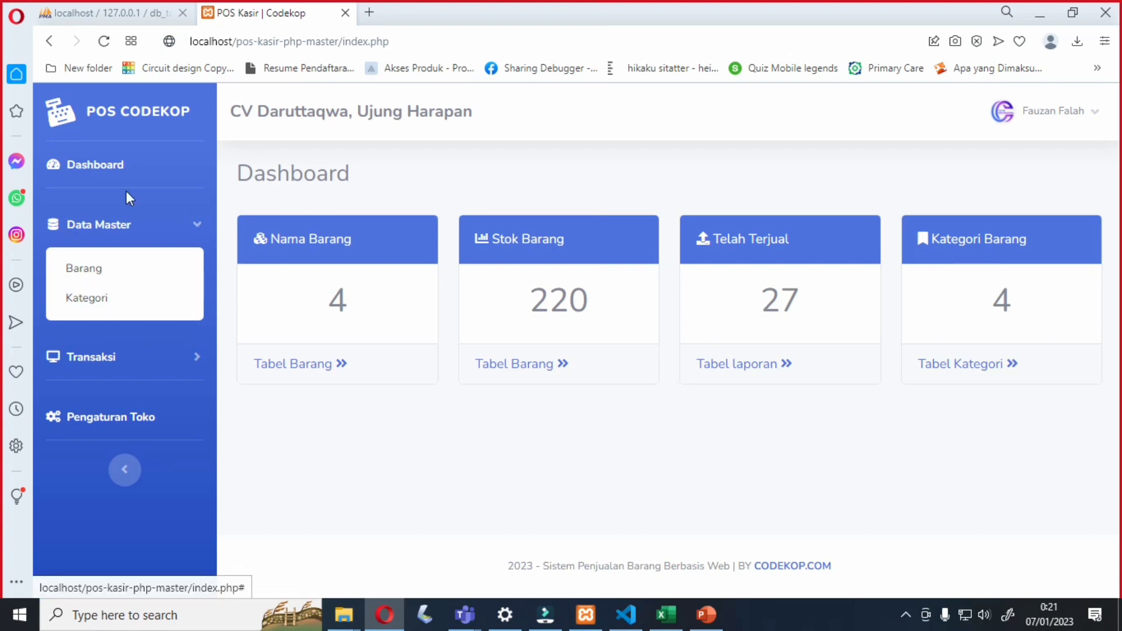
{"action": "left_click", "coordinate": [103, 270]}
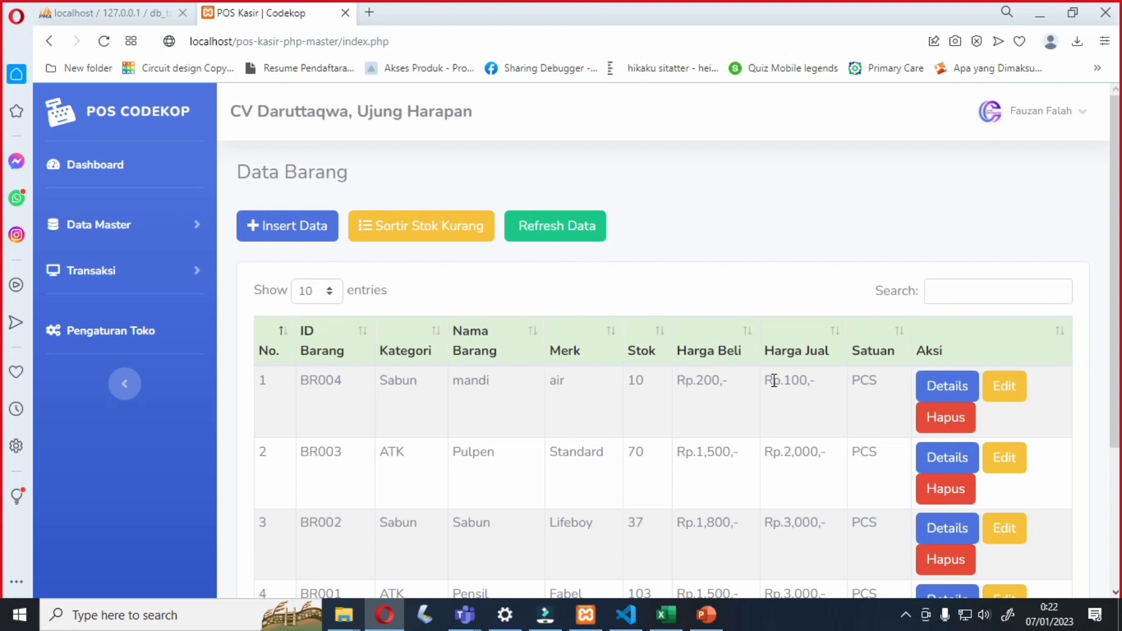
- Open the Tambah Barang form and set the product category to Sabun
{"action": "left_click", "coordinate": [237, 226]}
{"action": "left_click", "coordinate": [282, 229]}
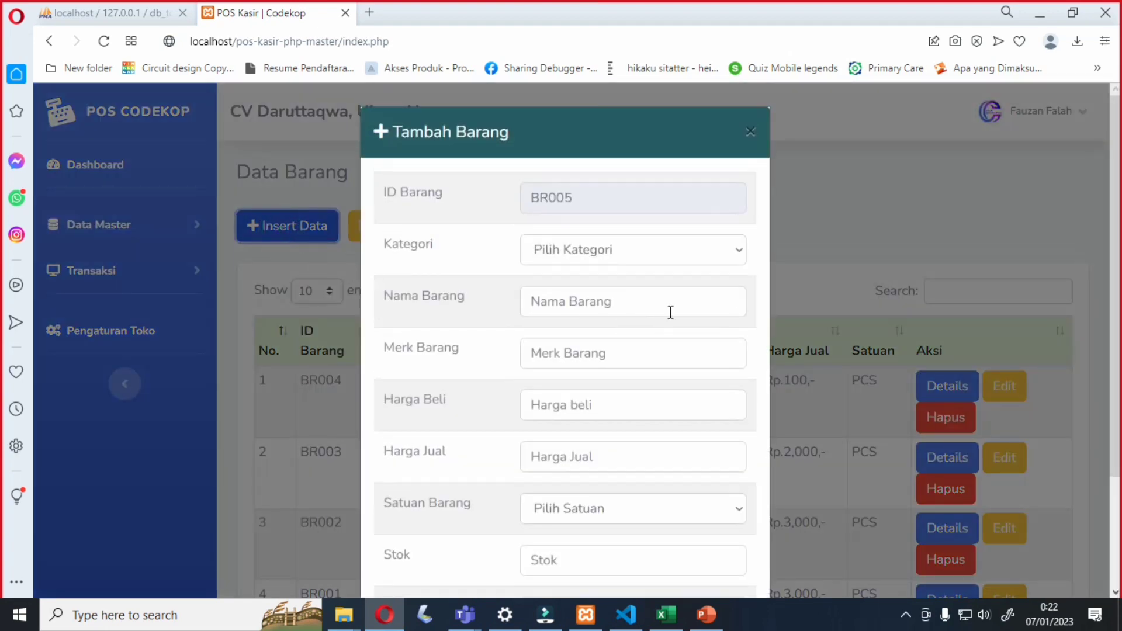
{"action": "left_click", "coordinate": [706, 254]}
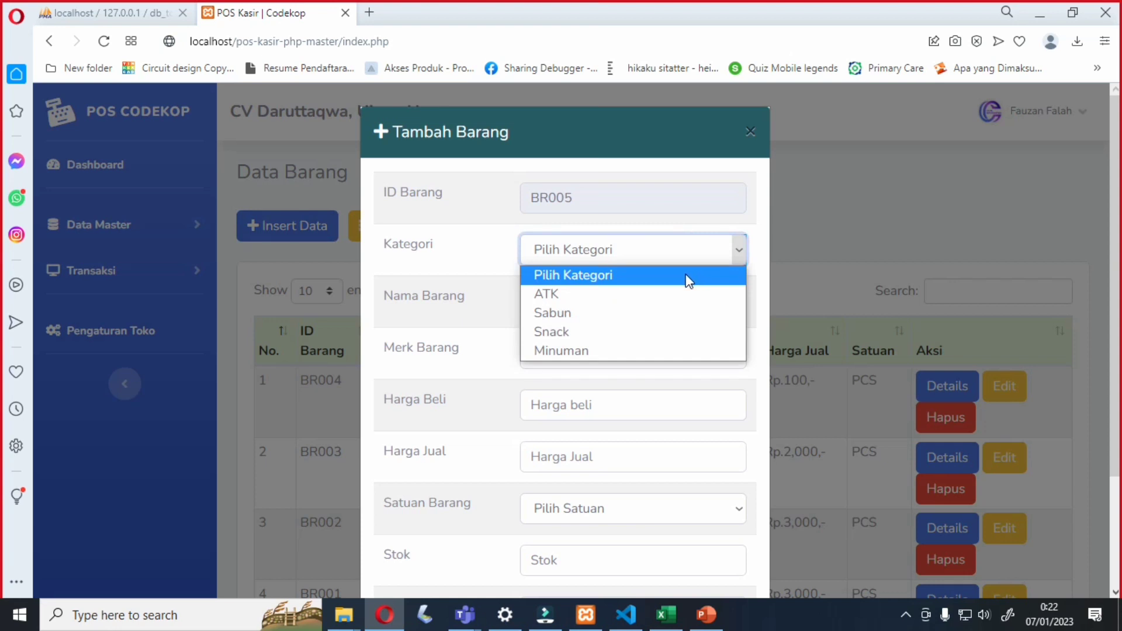
{"action": "left_click", "coordinate": [635, 316]}
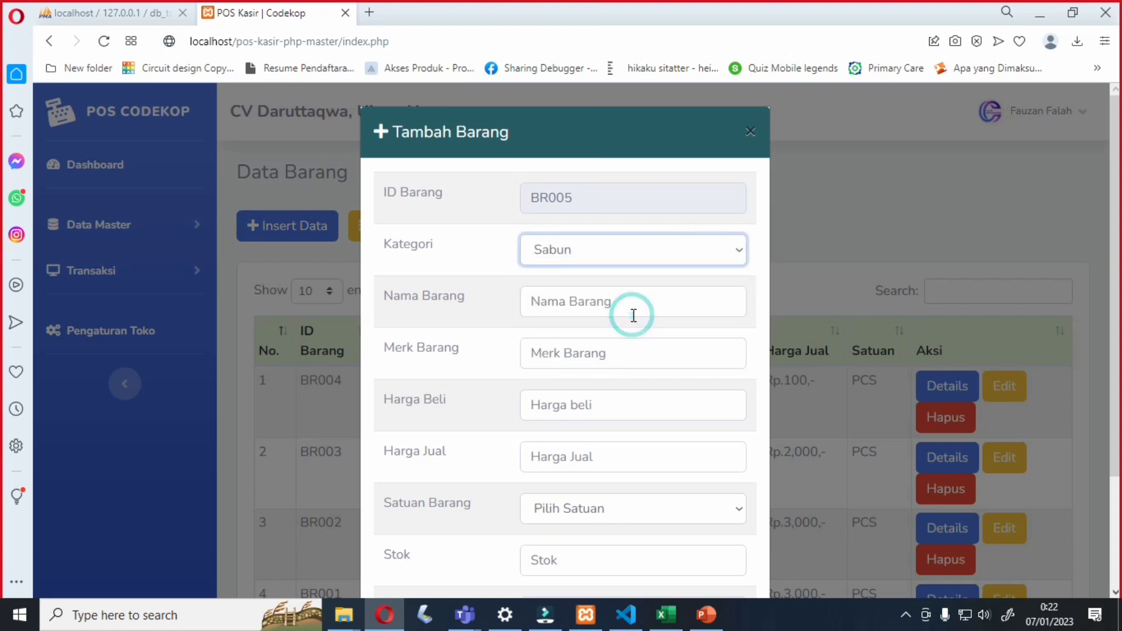
{"action": "left_click", "coordinate": [631, 238]}
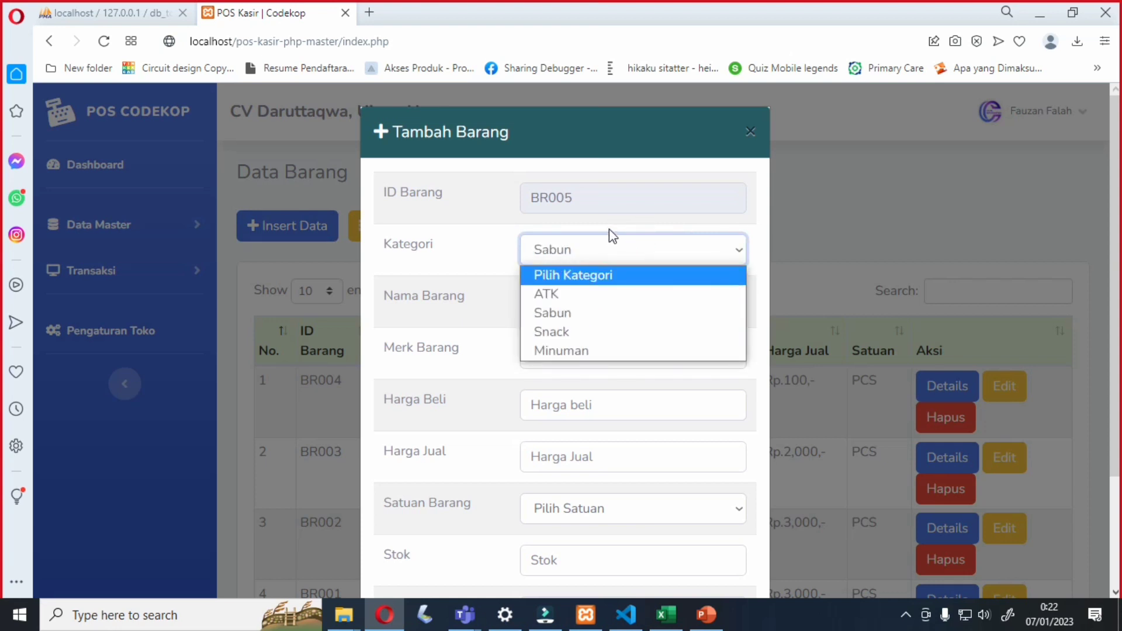
{"action": "left_click", "coordinate": [402, 223]}
- Enter name lifeboy, brand universal, buying price 3000 and selling price 3500
{"action": "left_click", "coordinate": [571, 299]}
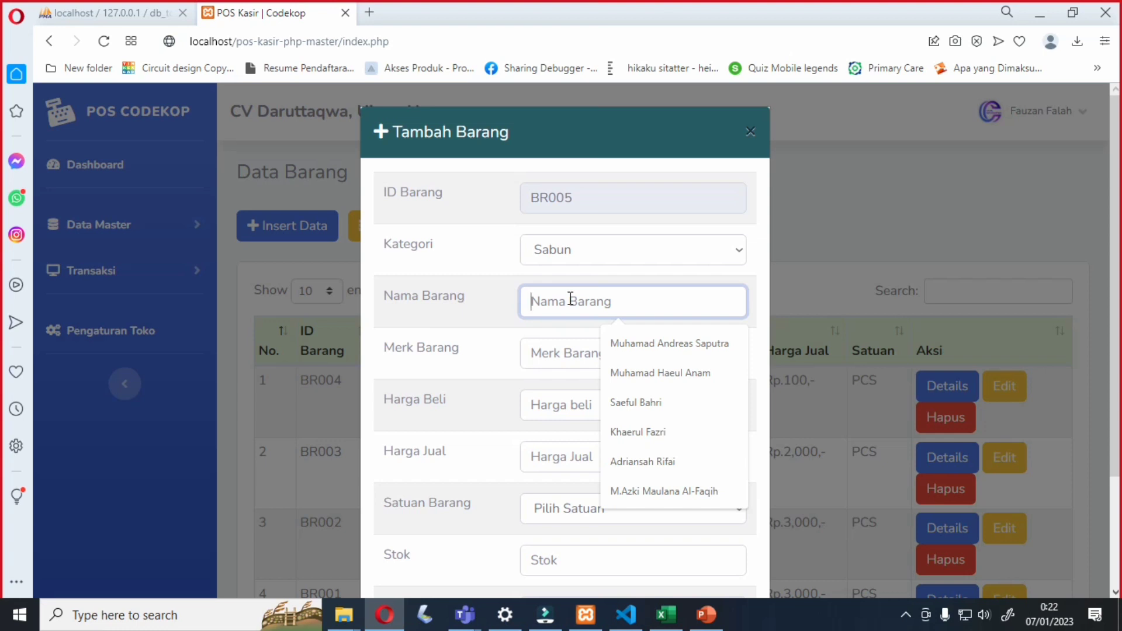
{"action": "type", "text": "li"}
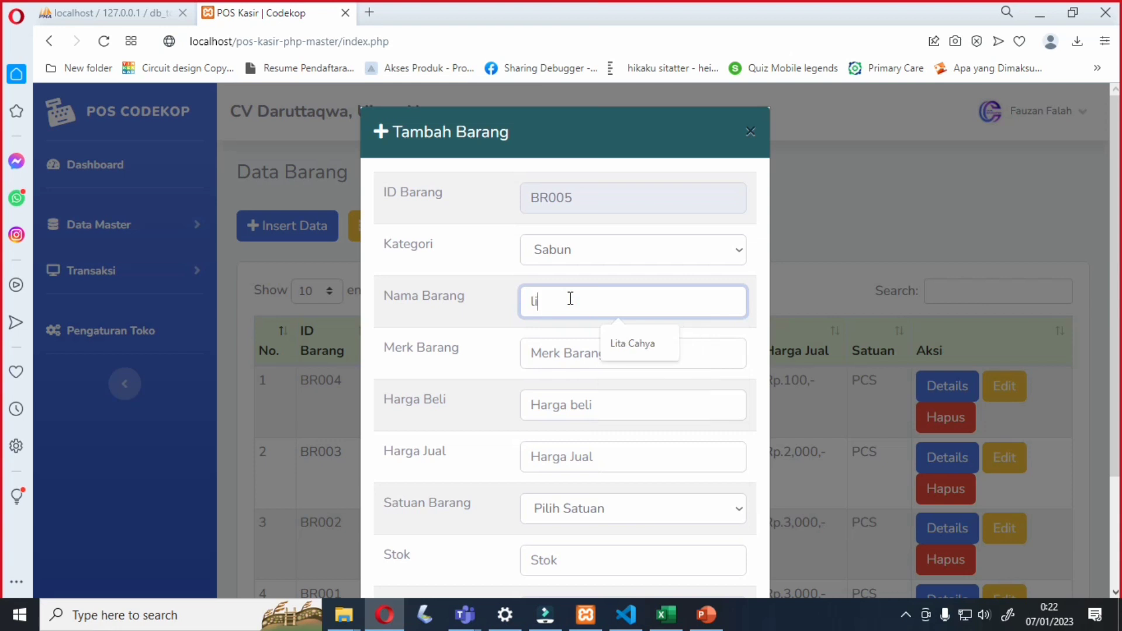
{"action": "type", "text": "feboy"}
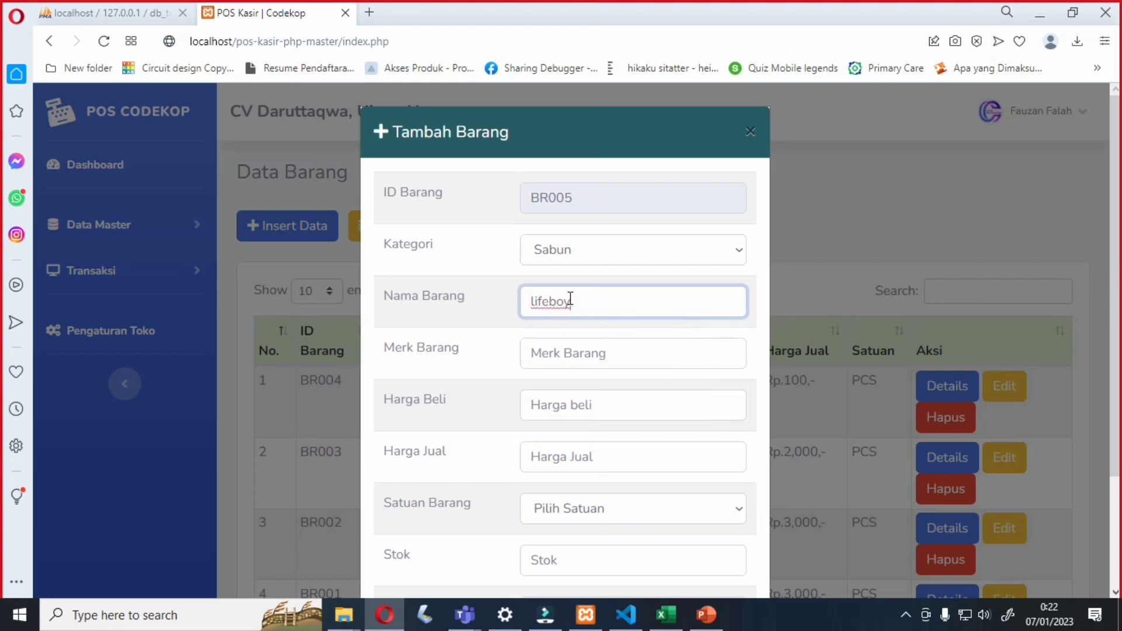
{"action": "left_click", "coordinate": [585, 353]}
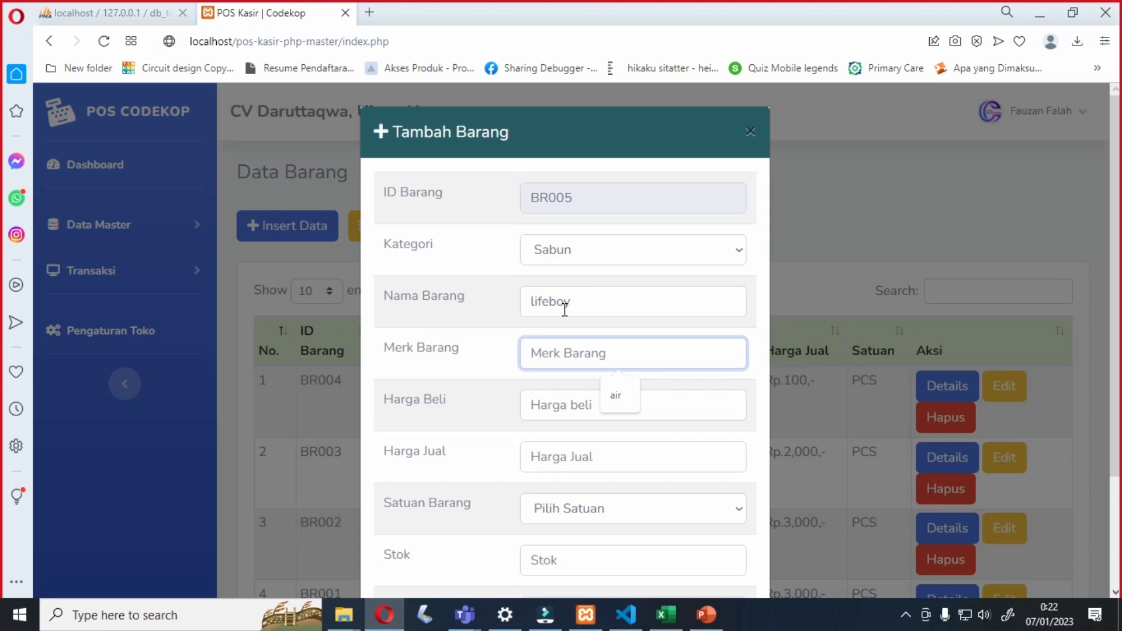
{"action": "type", "text": "universa"}
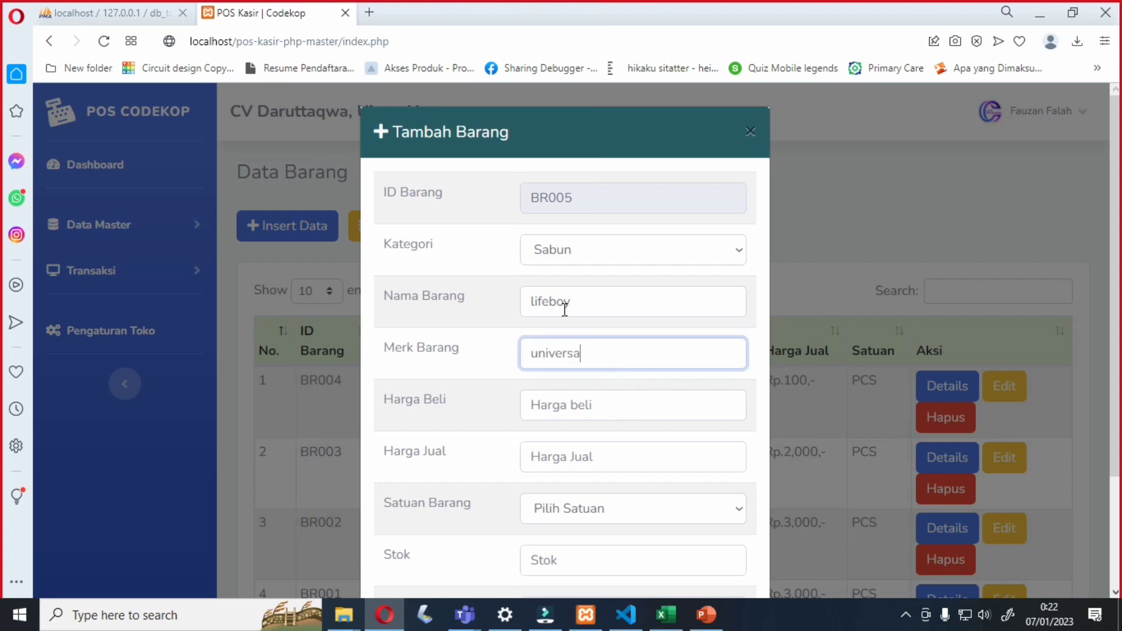
{"action": "type", "text": "l"}
{"action": "left_click", "coordinate": [578, 406]}
{"action": "type", "text": "3000"}
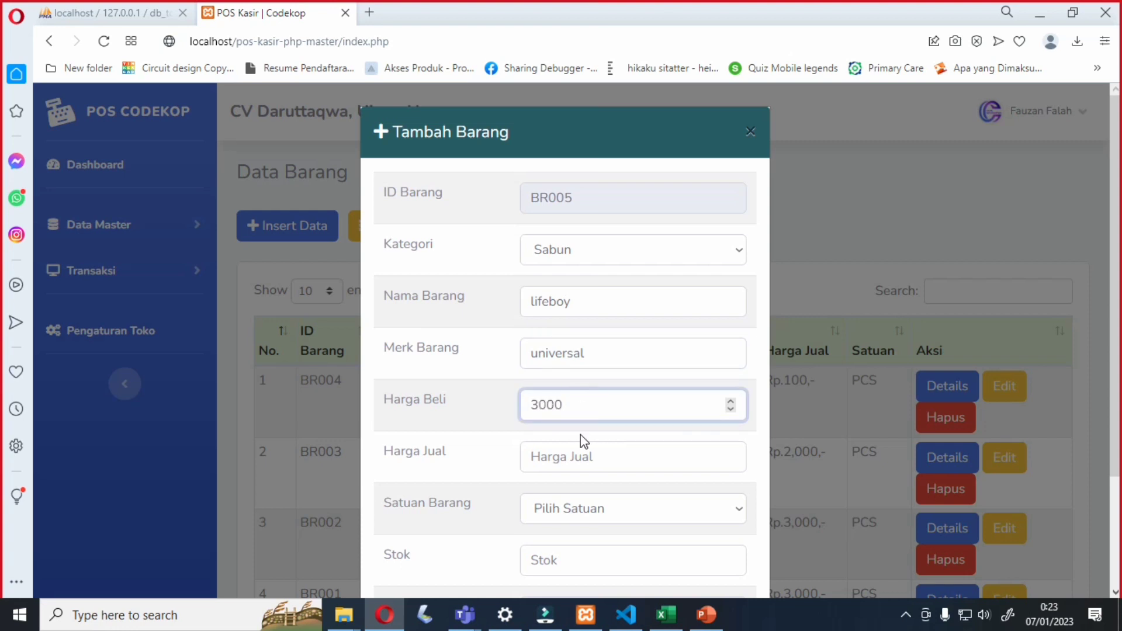
{"action": "left_click", "coordinate": [581, 456]}
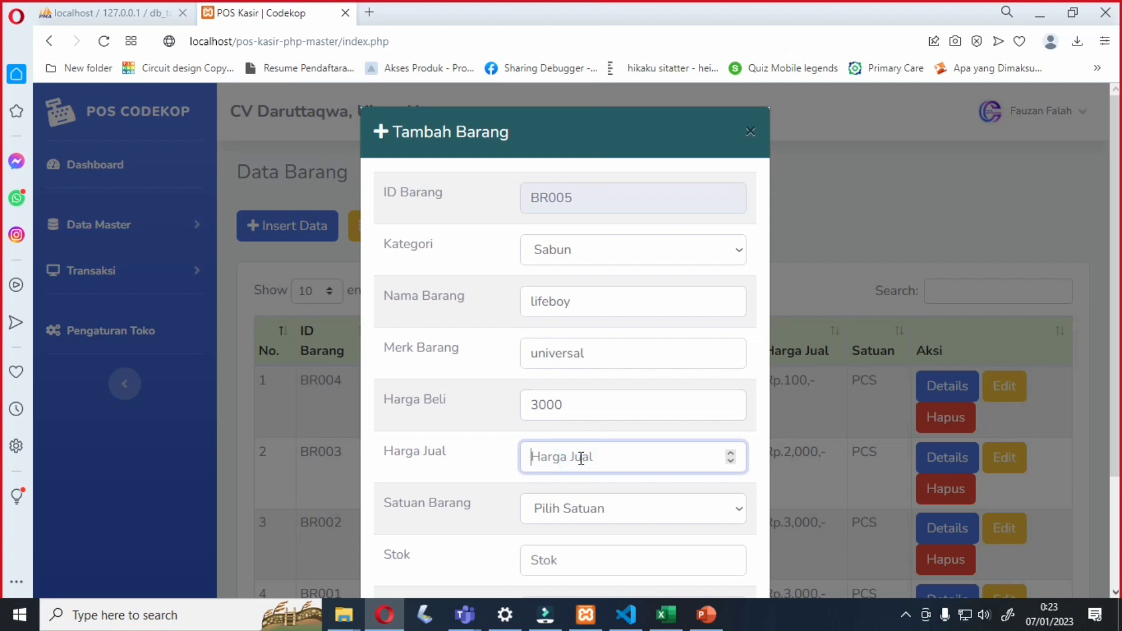
{"action": "type", "text": "3500"}
- Set unit PCS and stock 100, then insert the lifeboy product
{"action": "scroll", "coordinate": [565, 479], "scroll_direction": "down", "scroll_amount": 2}
{"action": "left_click", "coordinate": [576, 426]}
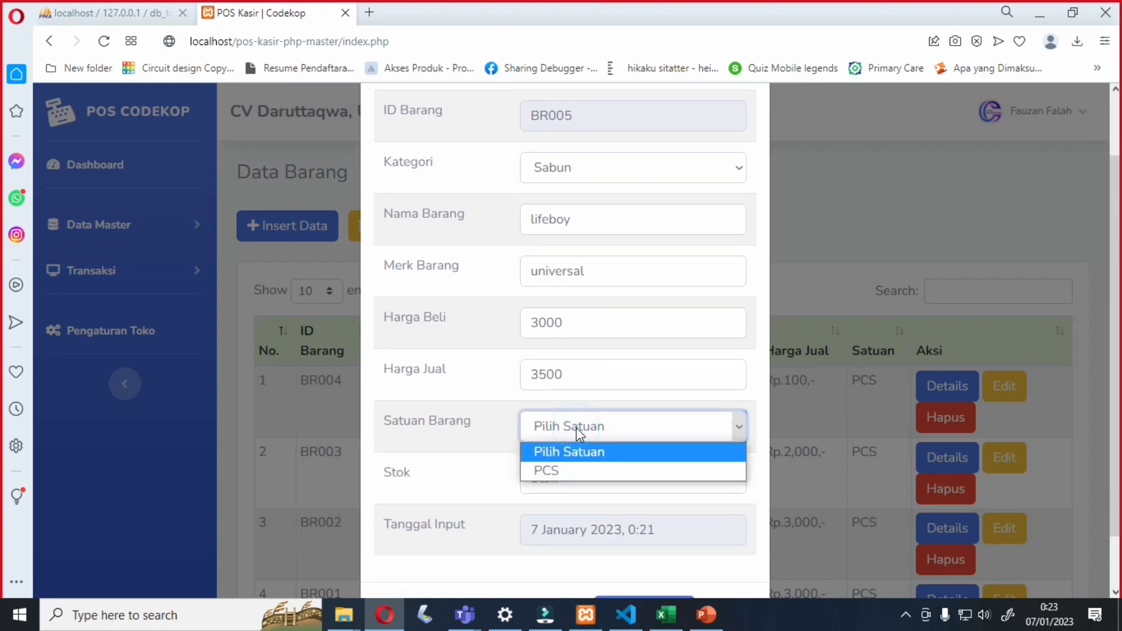
{"action": "left_click", "coordinate": [570, 472]}
{"action": "left_click", "coordinate": [570, 475]}
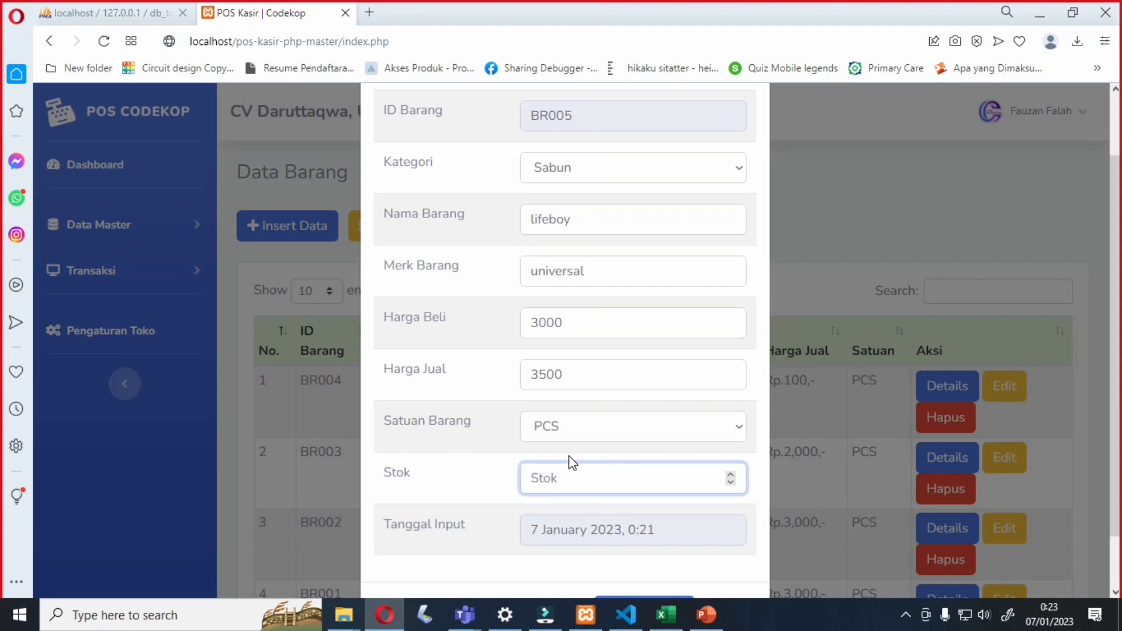
{"action": "type", "text": "100"}
{"action": "scroll", "coordinate": [569, 459], "scroll_direction": "down", "scroll_amount": 1}
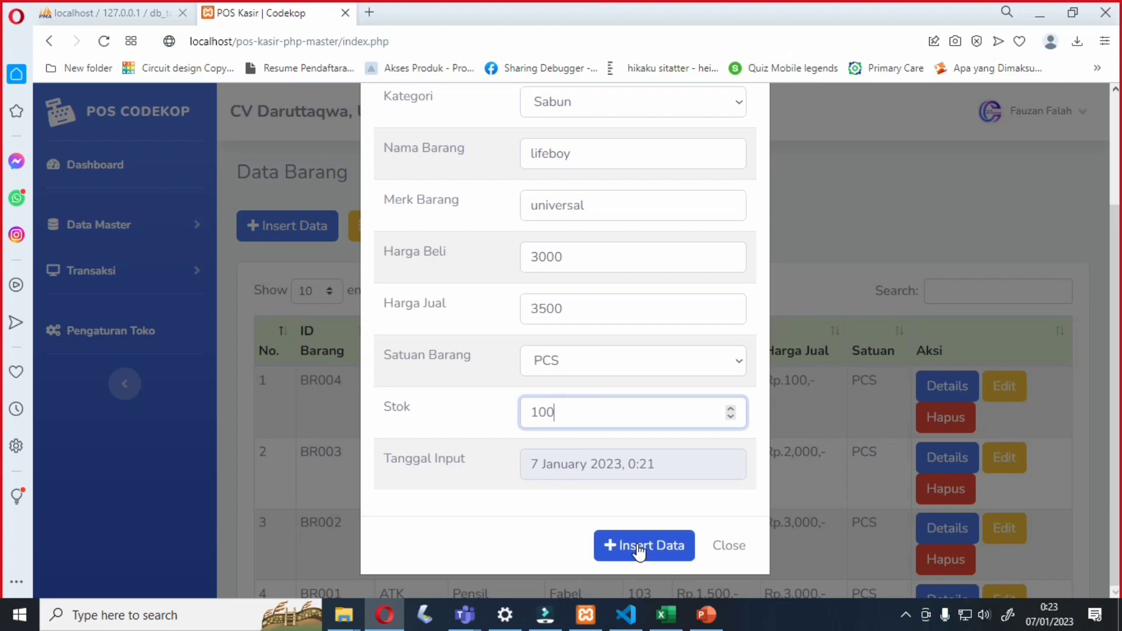
{"action": "left_click", "coordinate": [639, 551]}
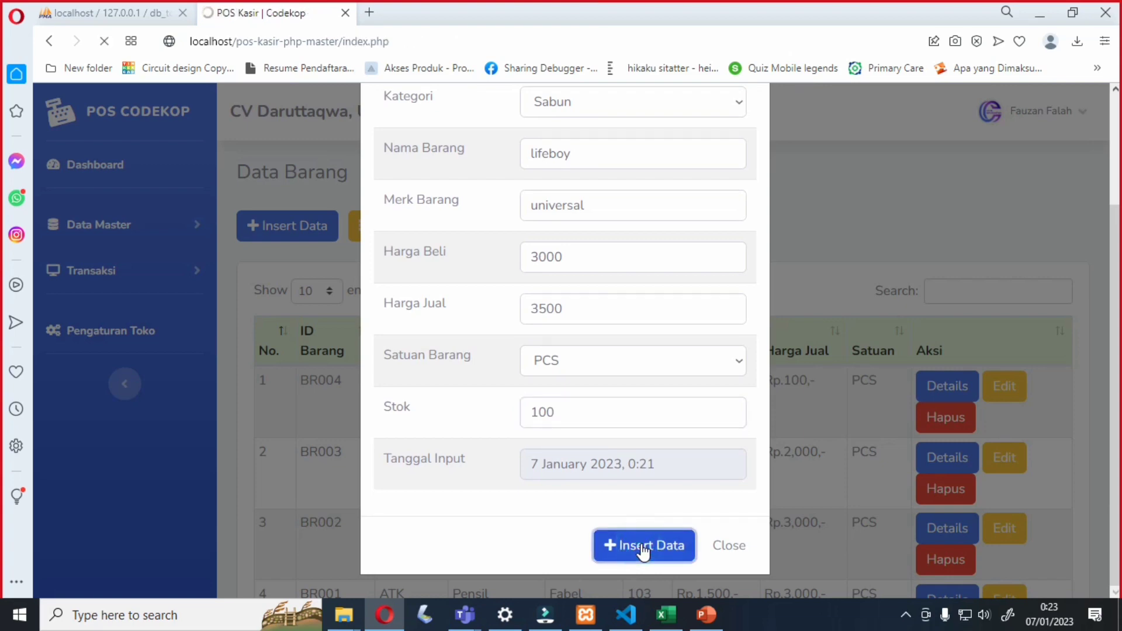
{"action": "scroll", "coordinate": [587, 343], "scroll_direction": "down", "scroll_amount": 3}
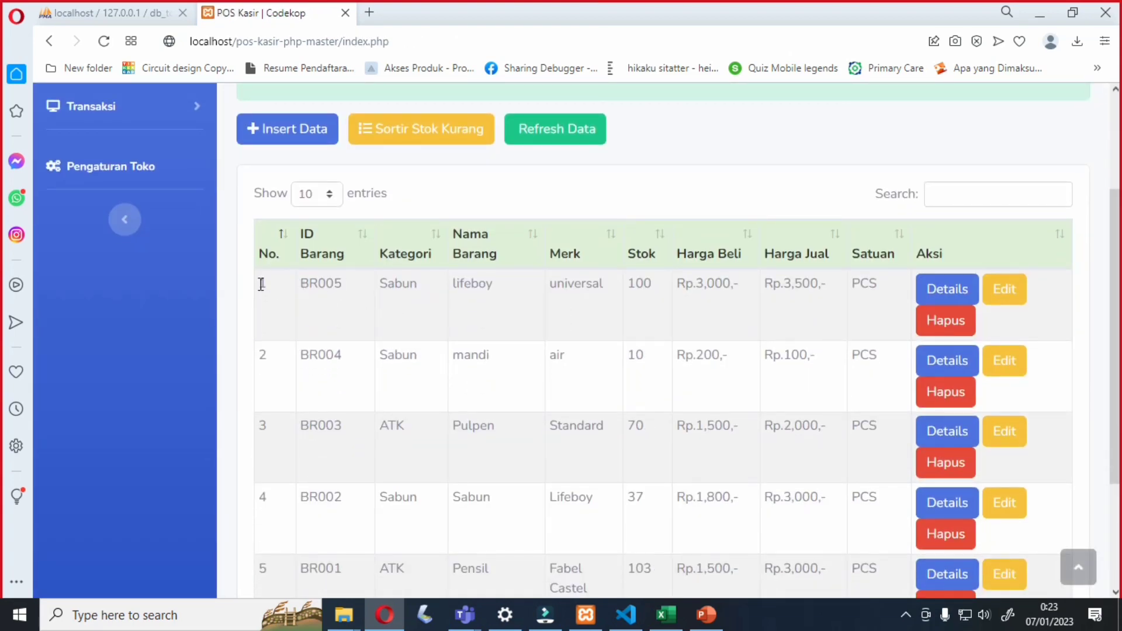
{"action": "left_click_drag", "start_coordinate": [260, 281], "coordinate": [881, 291]}
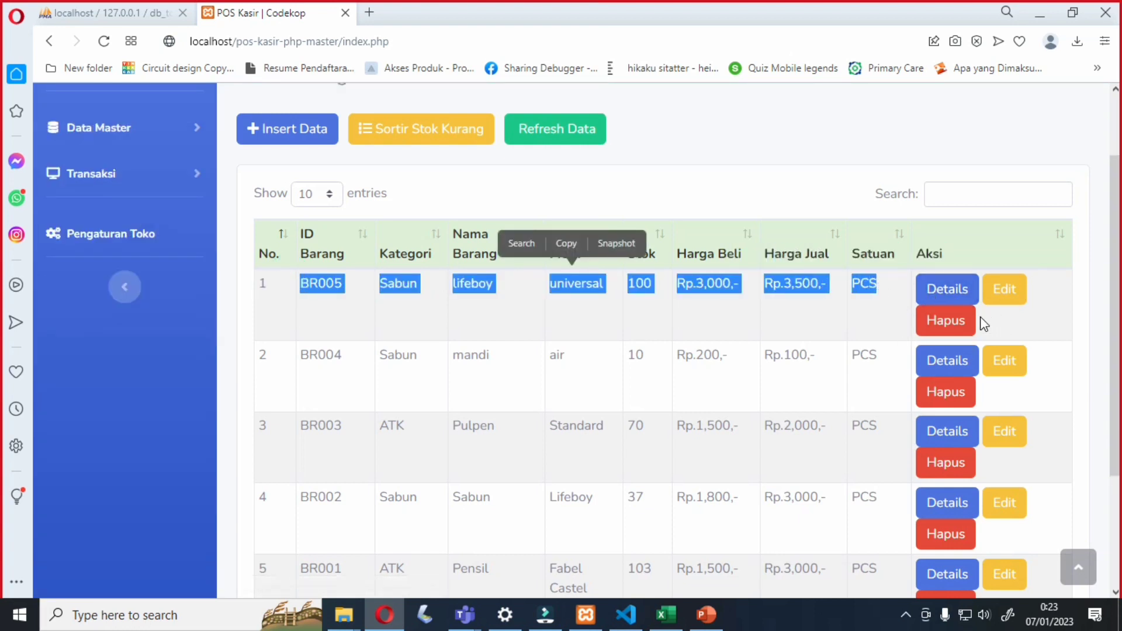
{"action": "left_click", "coordinate": [941, 290]}
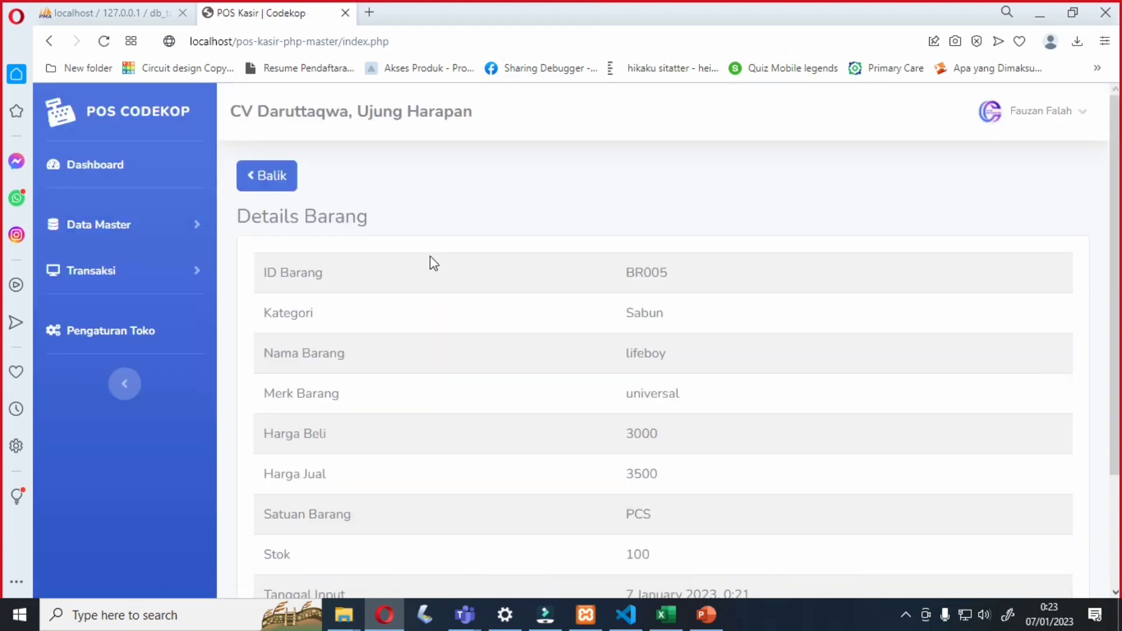
{"action": "scroll", "coordinate": [324, 289], "scroll_direction": "down", "scroll_amount": 2}
{"action": "scroll", "coordinate": [324, 288], "scroll_direction": "up", "scroll_amount": 3}
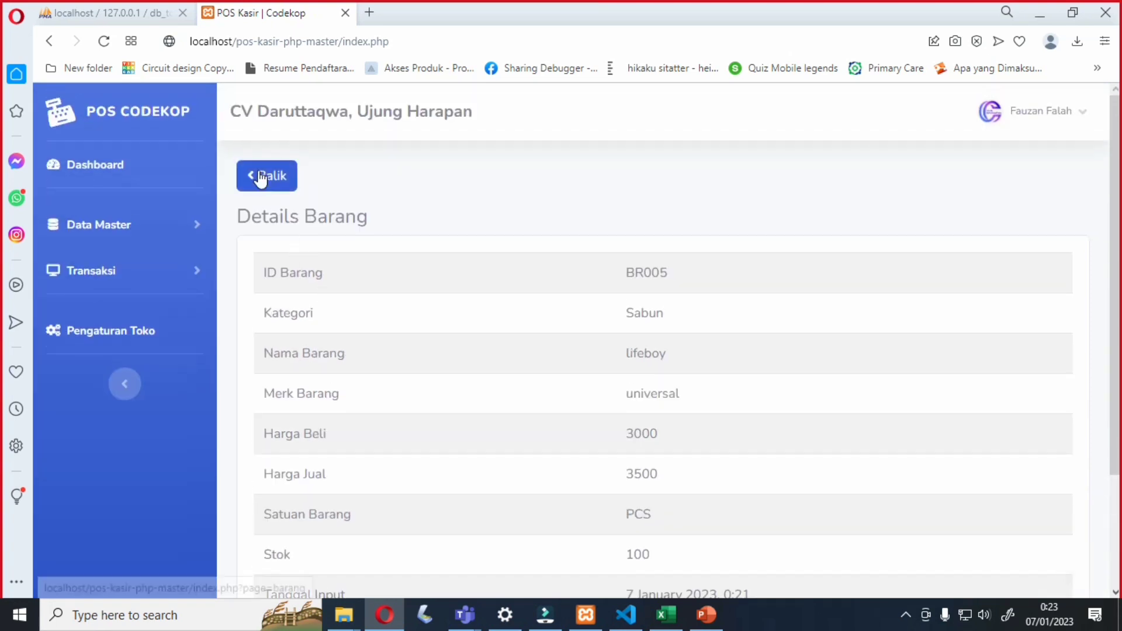
{"action": "left_click", "coordinate": [263, 173]}
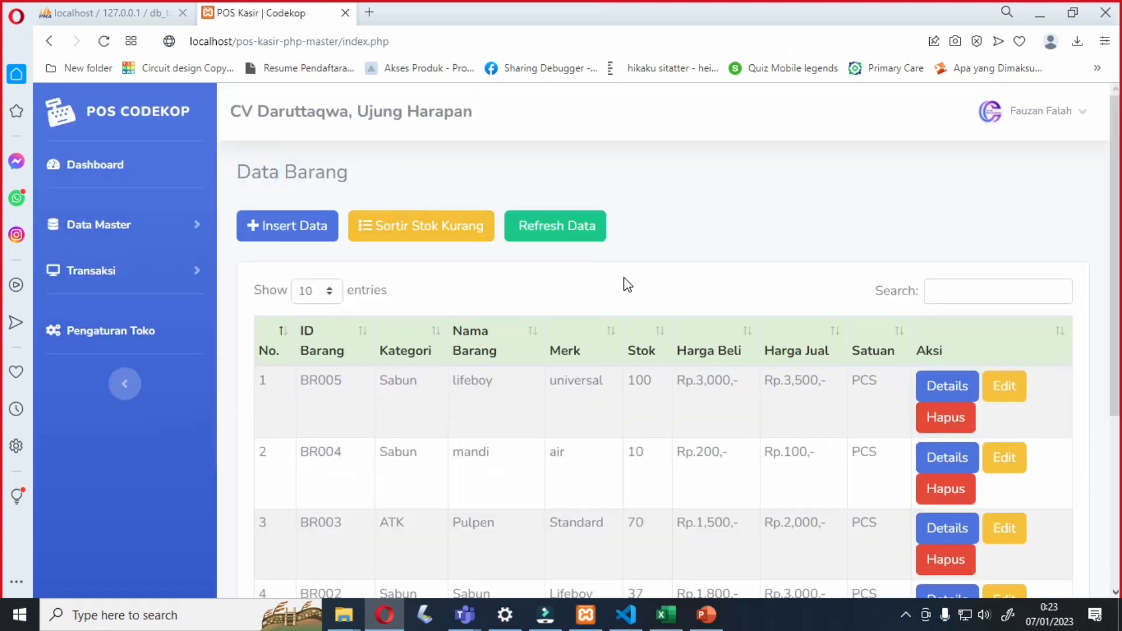
{"action": "left_click", "coordinate": [154, 270]}
{"action": "left_click", "coordinate": [169, 229]}
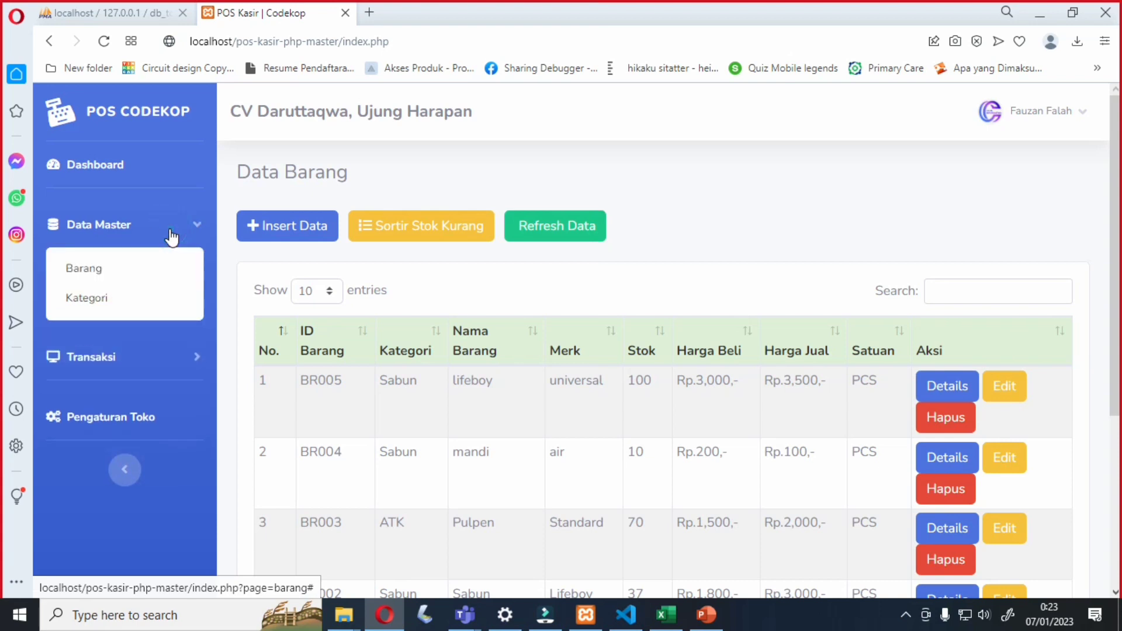
{"action": "left_click", "coordinate": [170, 229]}
- Open the sales cart page and add a searched Sabun item
{"action": "left_click", "coordinate": [141, 271]}
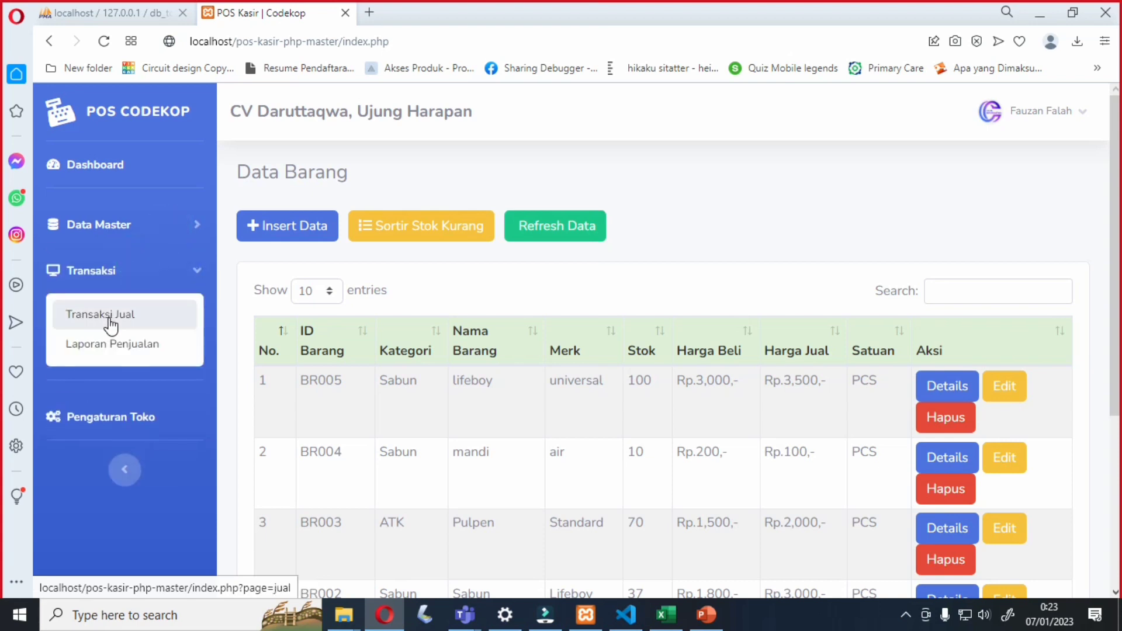
{"action": "left_click", "coordinate": [111, 318]}
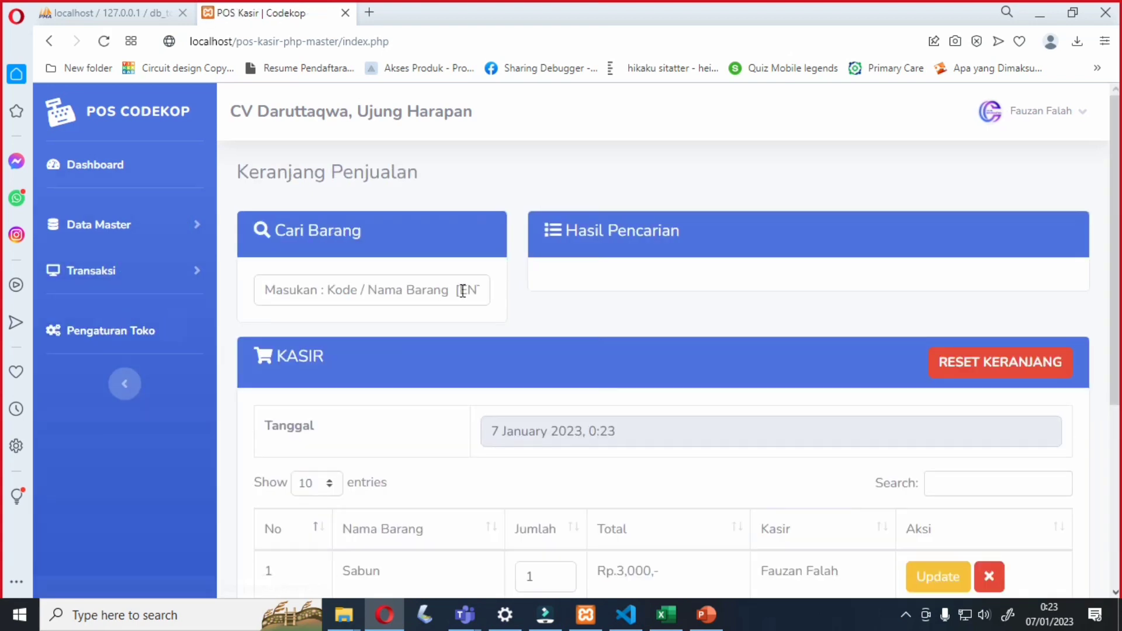
{"action": "left_click", "coordinate": [375, 291]}
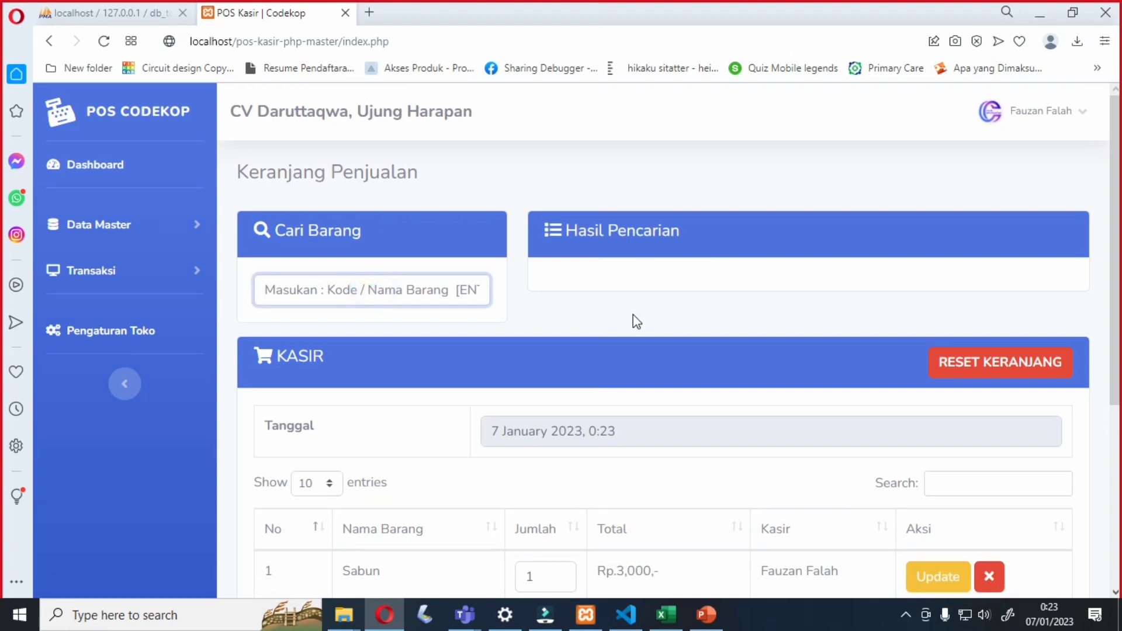
{"action": "type", "text": "sabun"}
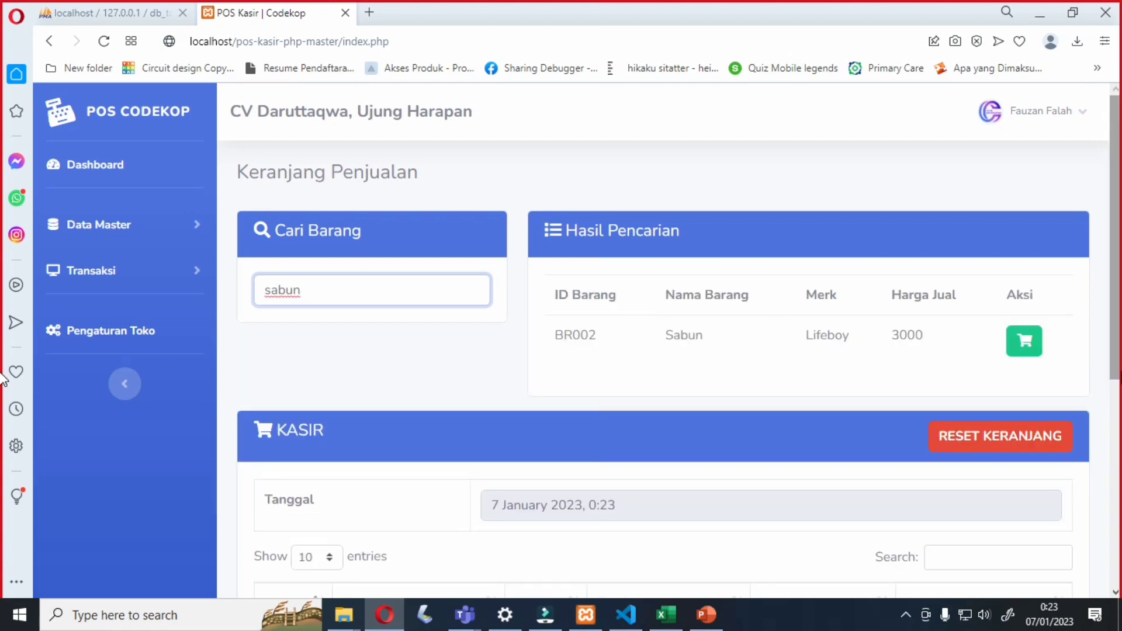
{"action": "left_click", "coordinate": [1026, 343]}
- Remove both duplicate Sabun rows from the cart
{"action": "scroll", "coordinate": [750, 263], "scroll_direction": "down", "scroll_amount": 3}
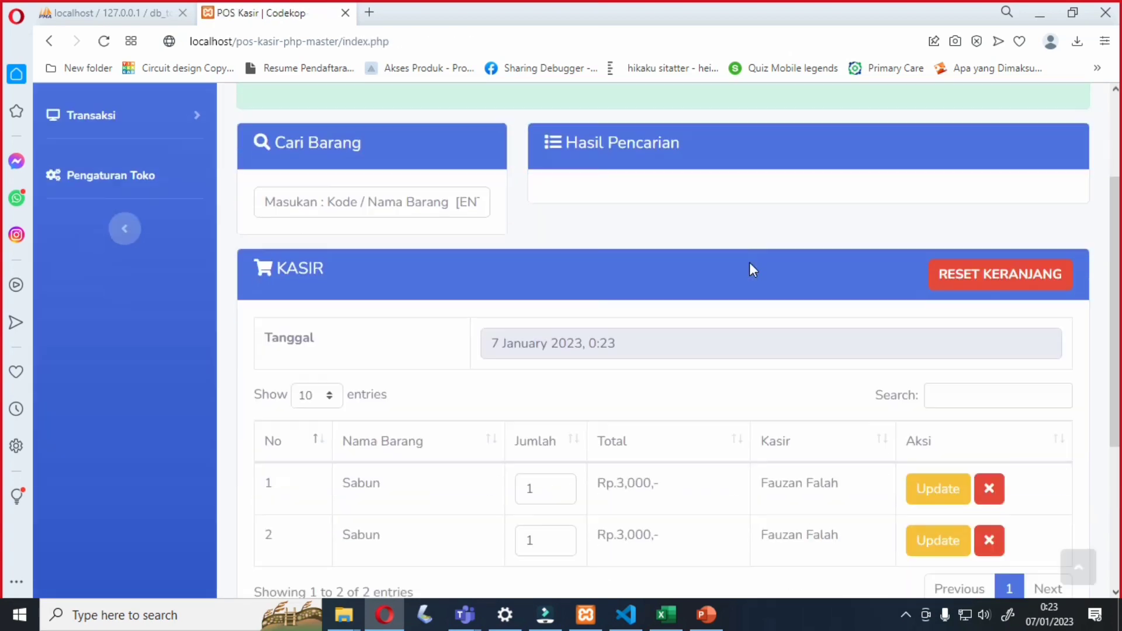
{"action": "scroll", "coordinate": [749, 261], "scroll_direction": "down", "scroll_amount": 2}
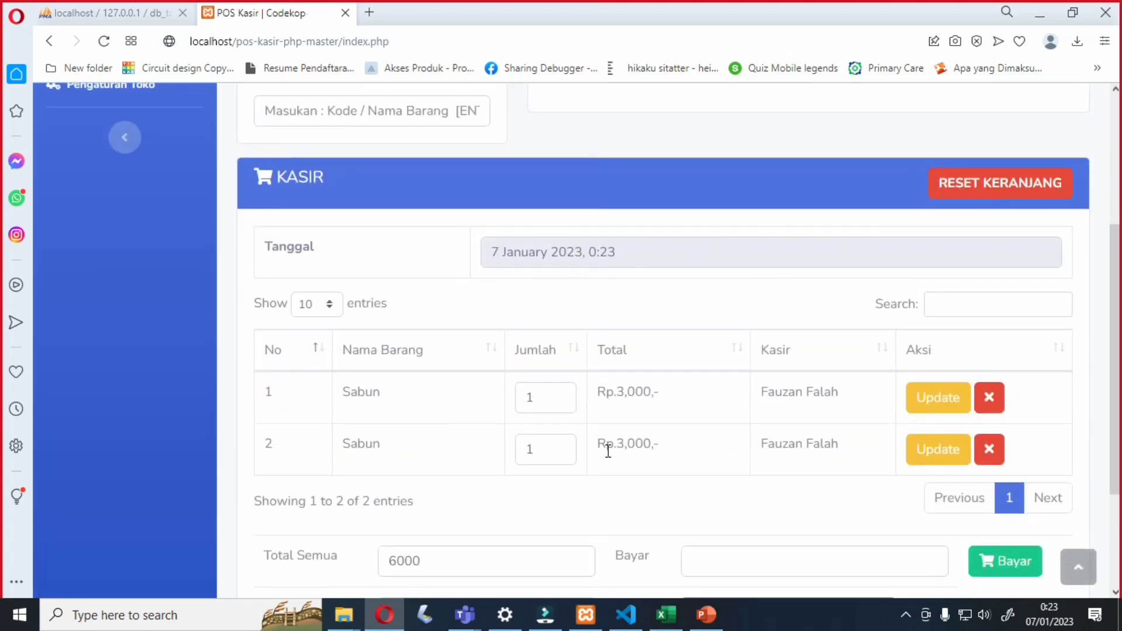
{"action": "left_click", "coordinate": [993, 445]}
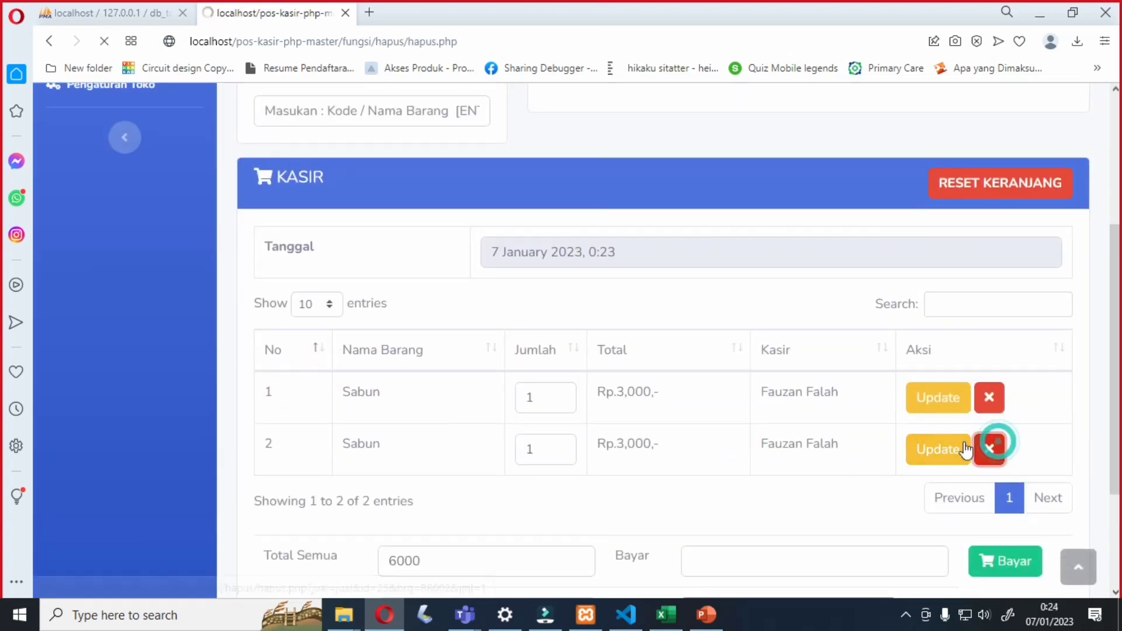
{"action": "scroll", "coordinate": [641, 441], "scroll_direction": "down", "scroll_amount": 4}
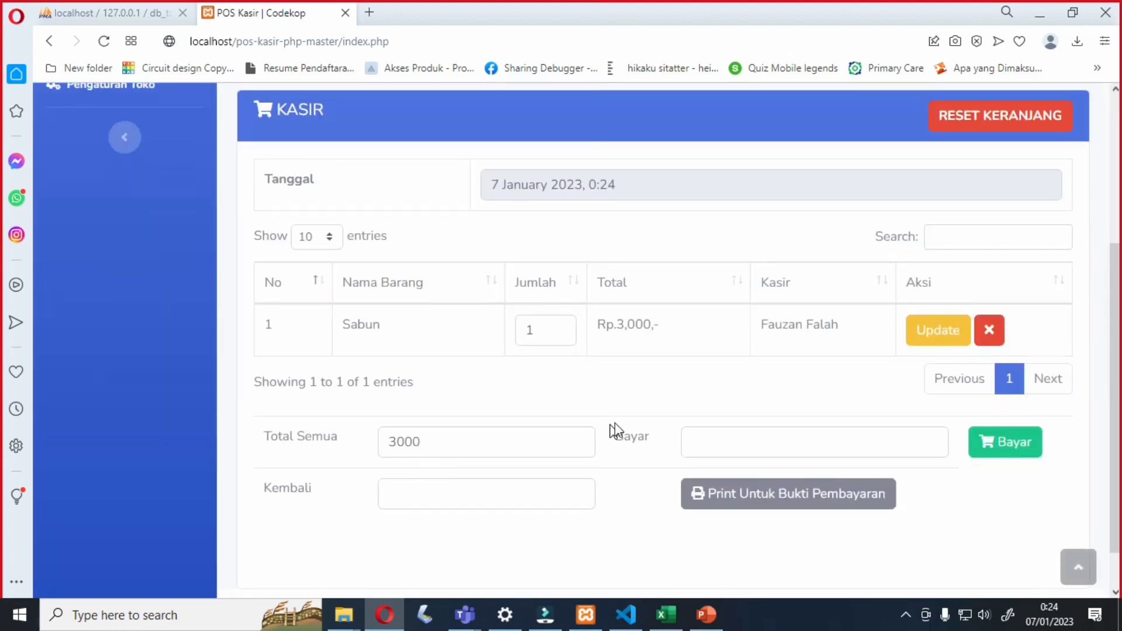
{"action": "left_click", "coordinate": [992, 333]}
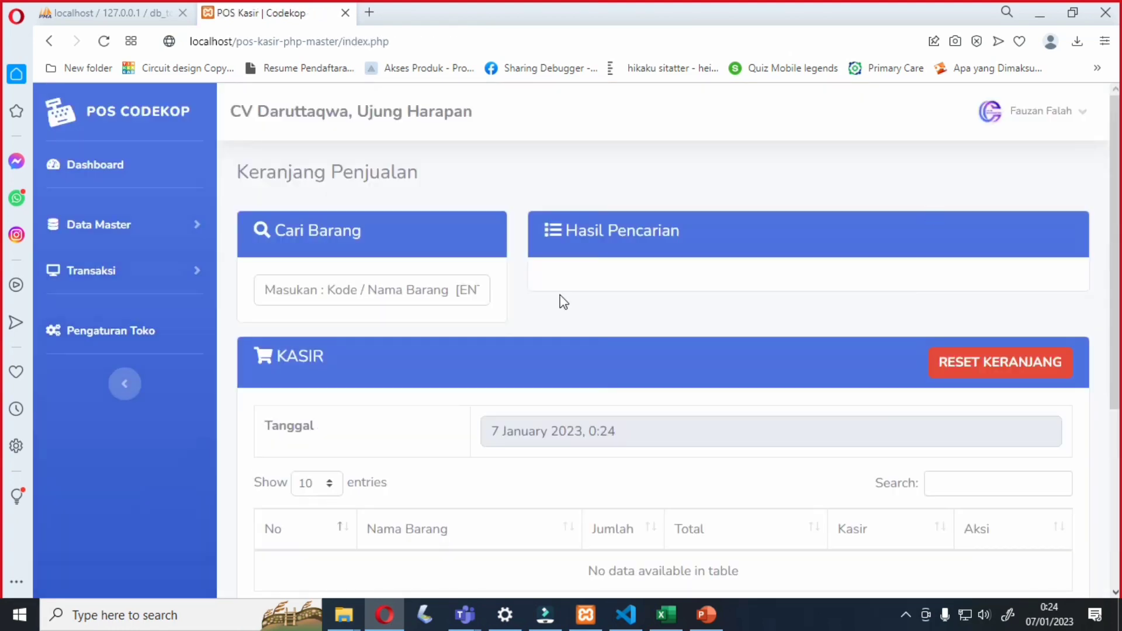
- Search for sabun and add a single Sabun at 3000 to the cart
{"action": "left_click", "coordinate": [457, 290]}
{"action": "type", "text": "sabun"}
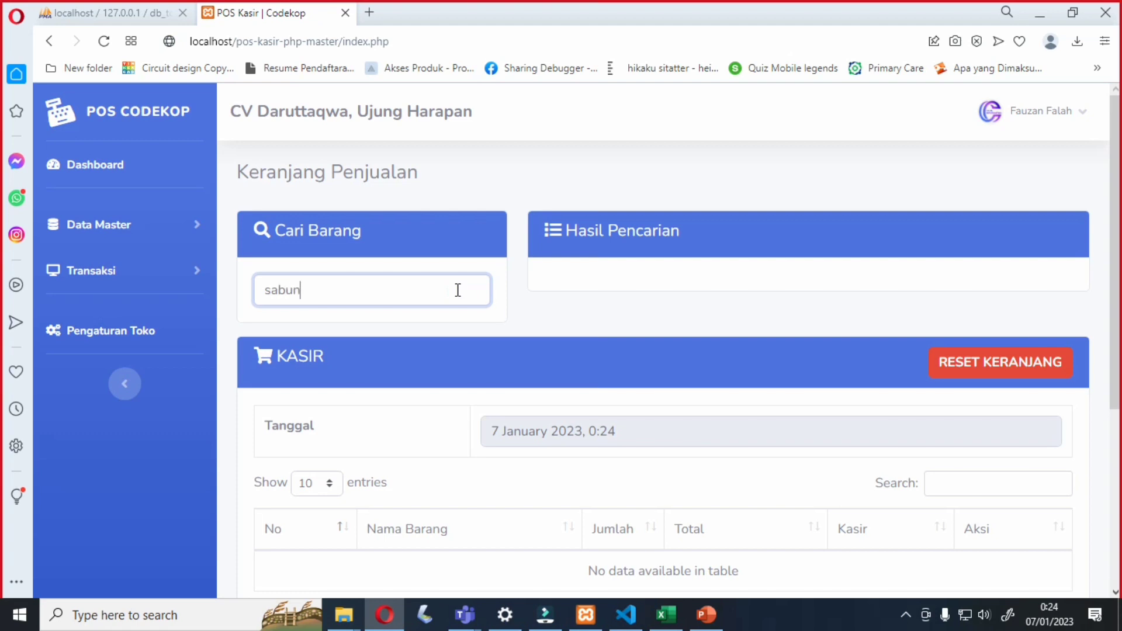
{"action": "key", "text": "Return"}
{"action": "left_click", "coordinate": [1022, 340]}
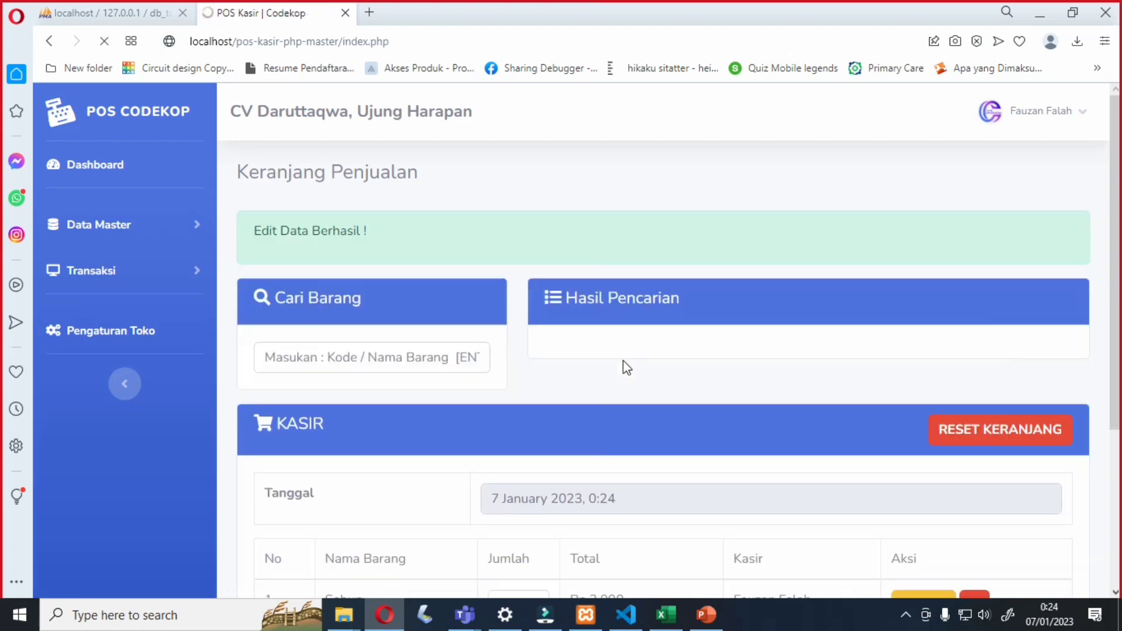
{"action": "scroll", "coordinate": [623, 360], "scroll_direction": "down", "scroll_amount": 4}
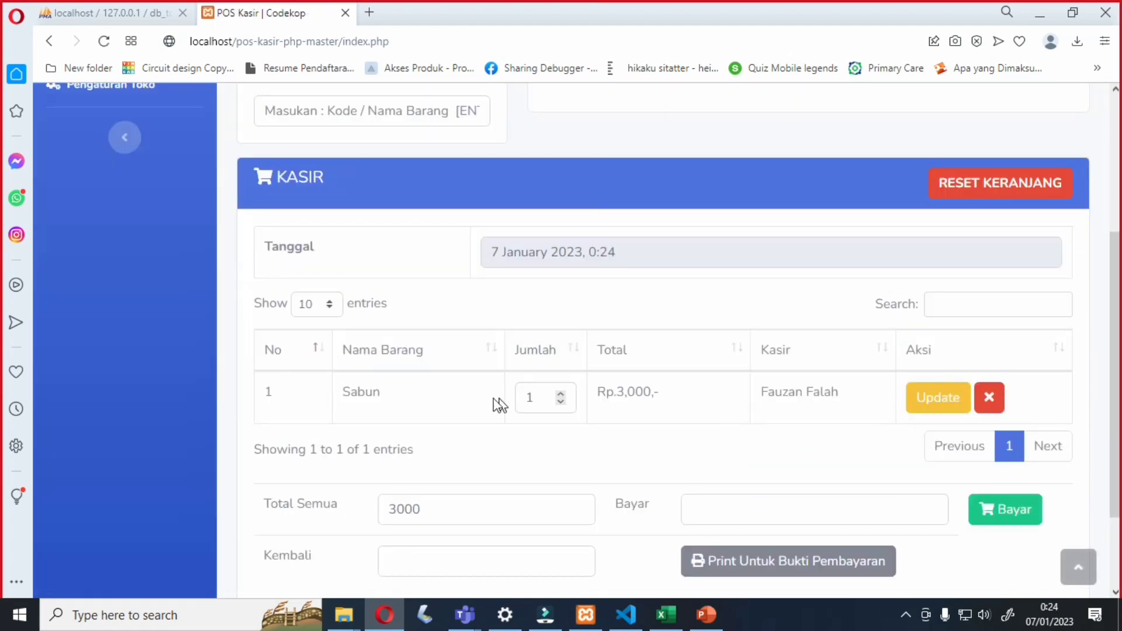
- Raise the Sabun quantity to 2 and change Total Semua to 6000
{"action": "left_click", "coordinate": [561, 394]}
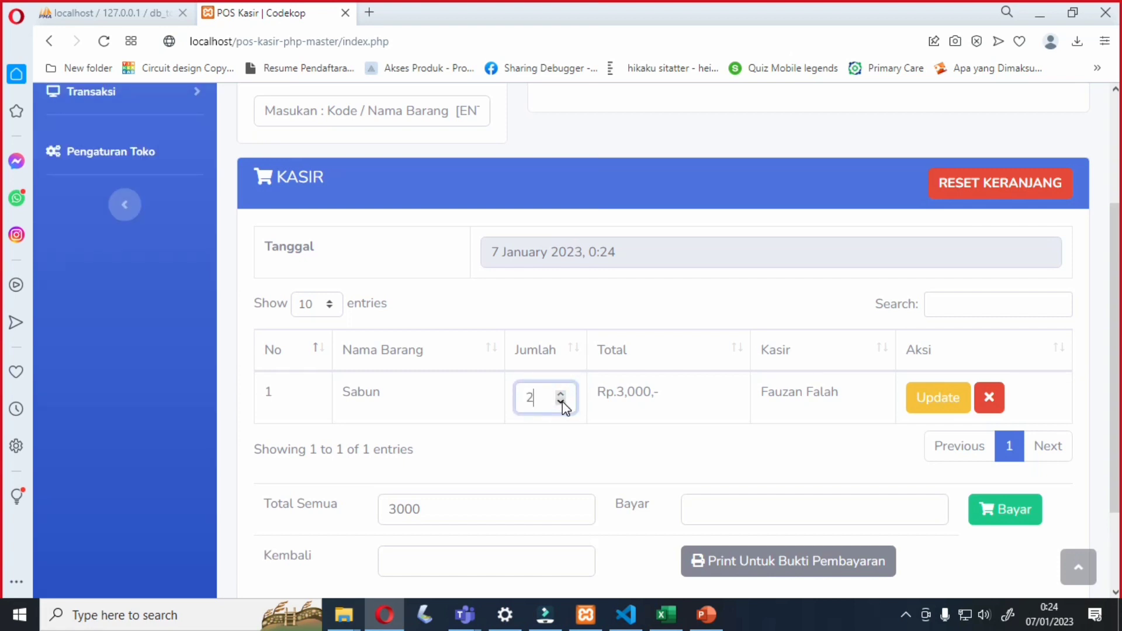
{"action": "scroll", "coordinate": [613, 438], "scroll_direction": "down", "scroll_amount": 2}
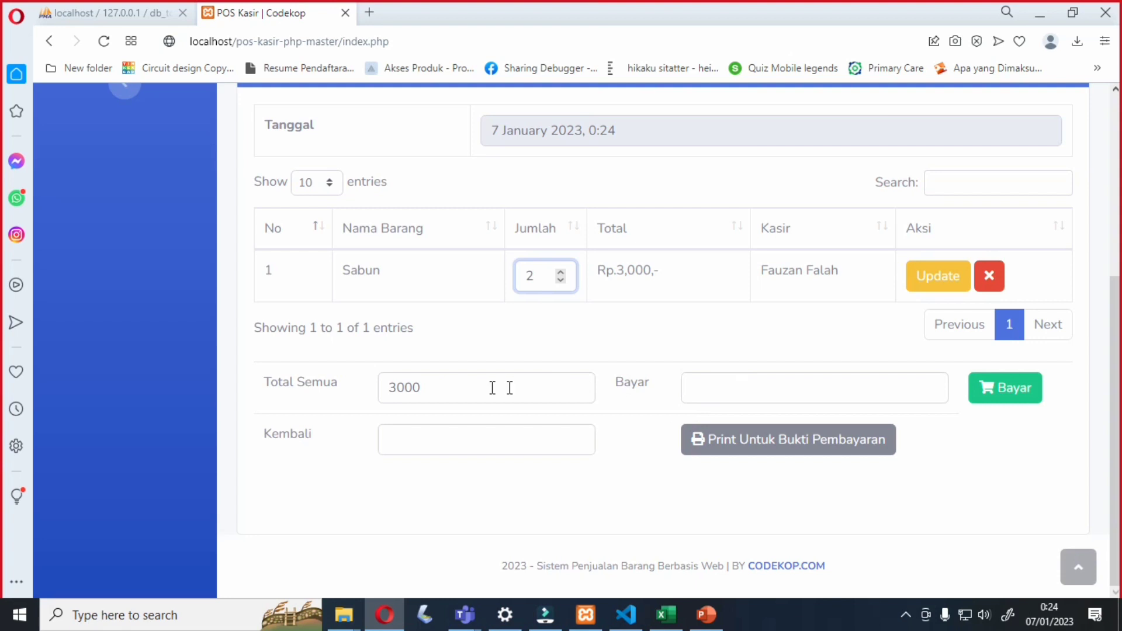
{"action": "left_click_drag", "start_coordinate": [490, 386], "coordinate": [310, 382]}
{"action": "type", "text": "6"}
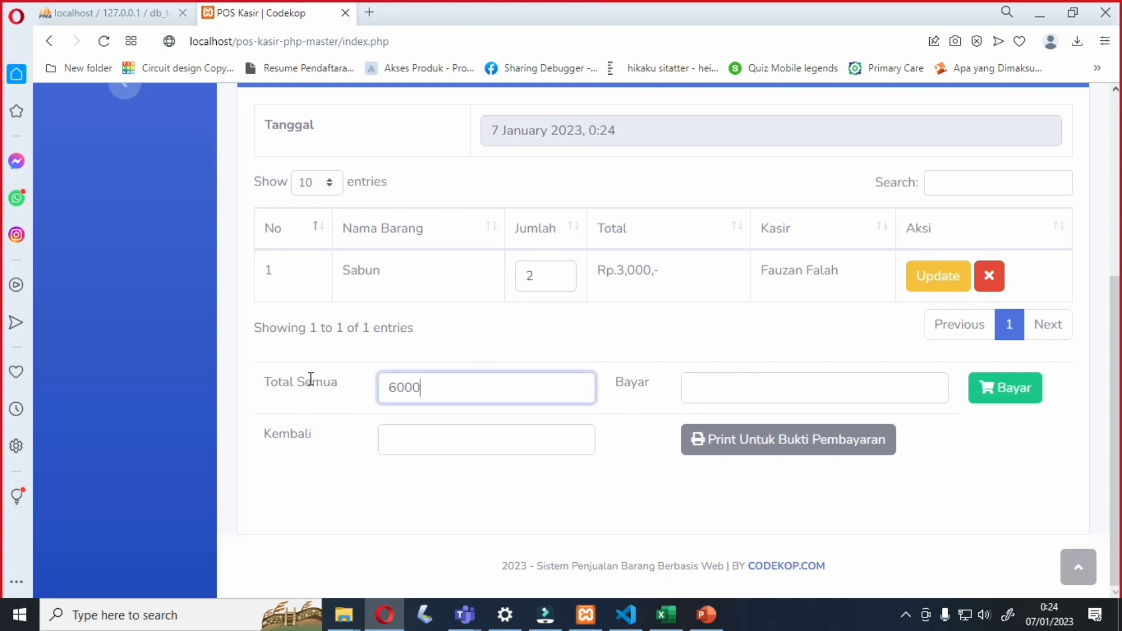
- Pay 10000 with 4000 change and dismiss the 'Belanjaan Berhasil Di Bayar!' alert
{"action": "left_click", "coordinate": [713, 373]}
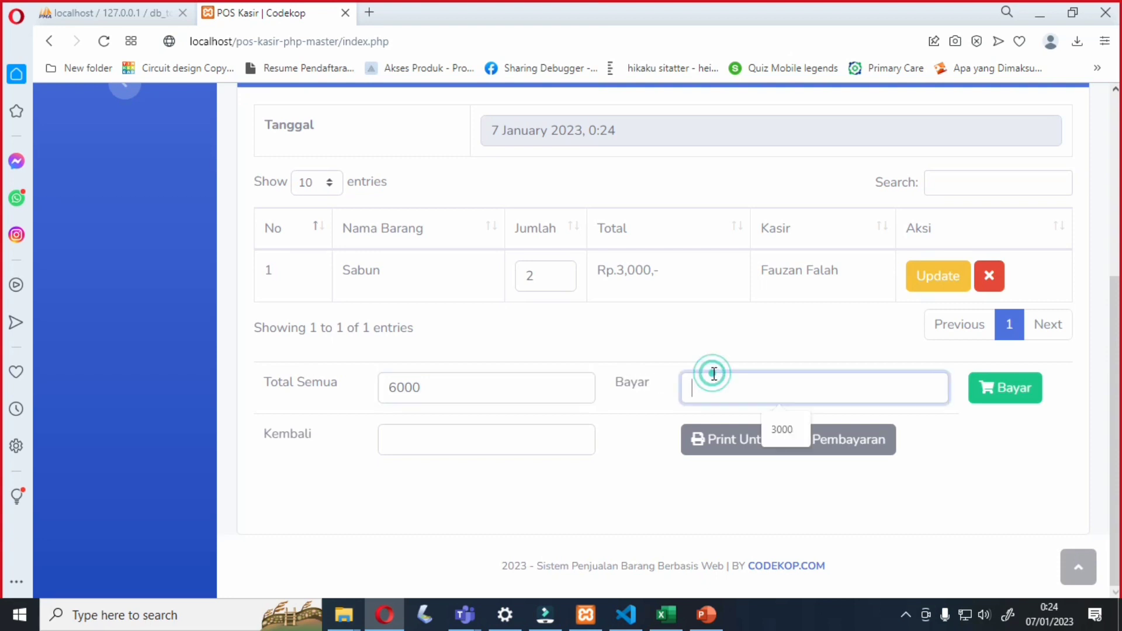
{"action": "mouse_move", "coordinate": [547, 6]}
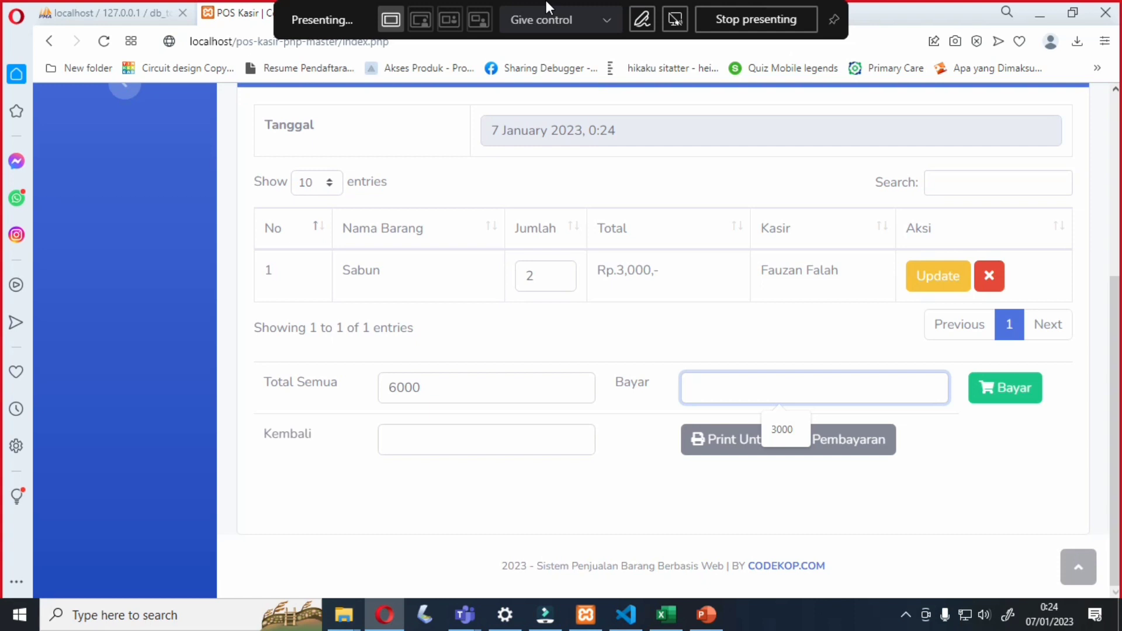
{"action": "type", "text": "1000"}
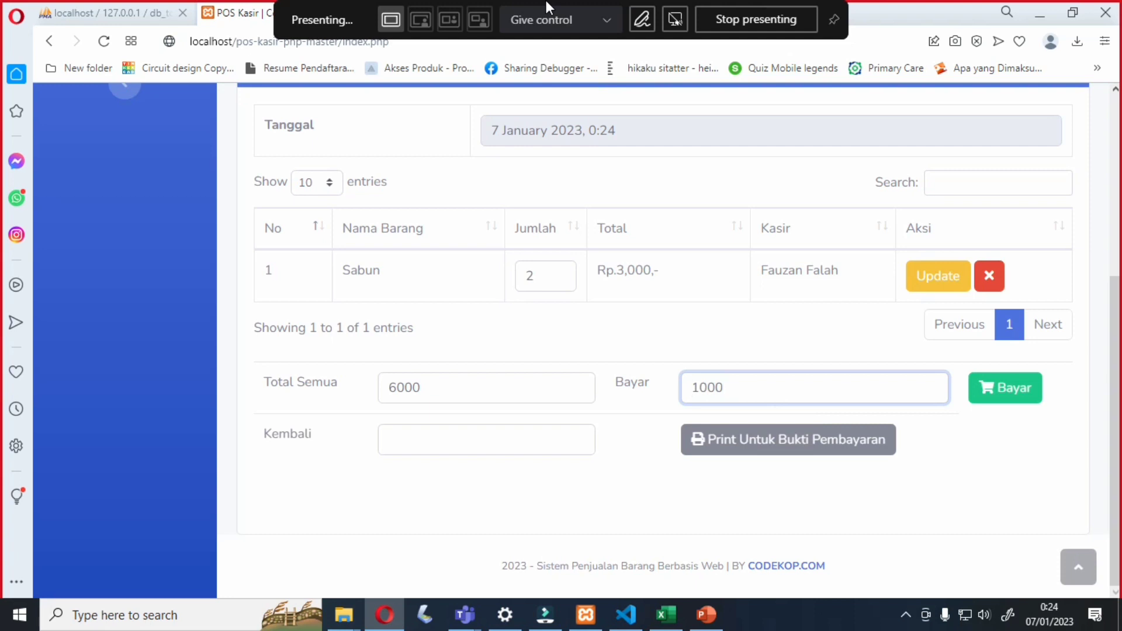
{"action": "type", "text": "0"}
{"action": "left_click", "coordinate": [436, 448]}
{"action": "type", "text": "4000"}
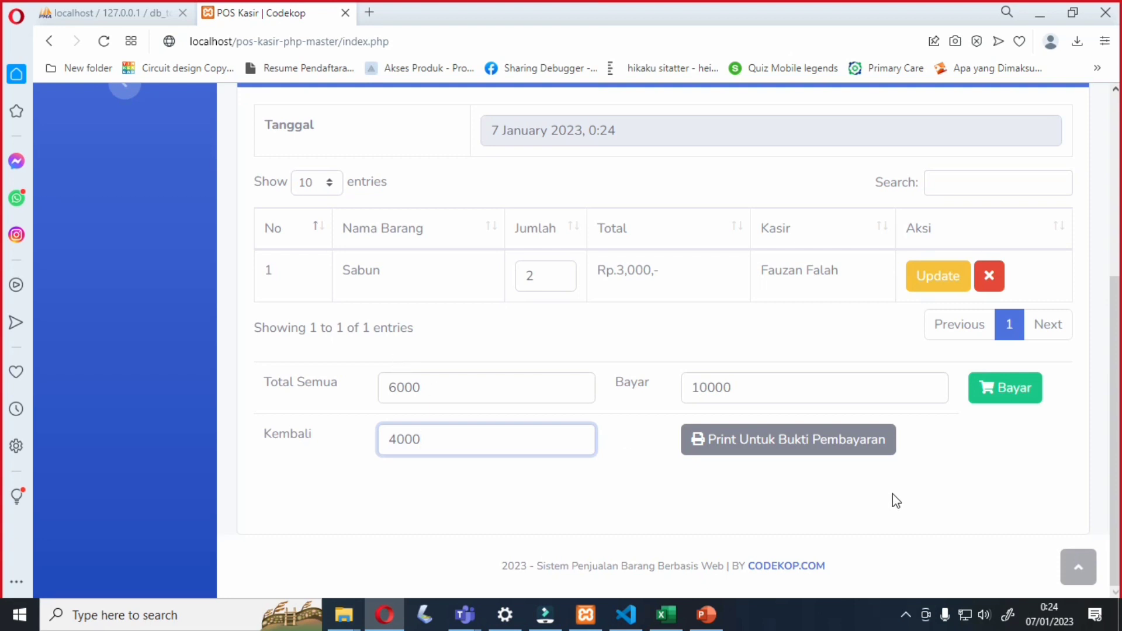
{"action": "left_click", "coordinate": [995, 390]}
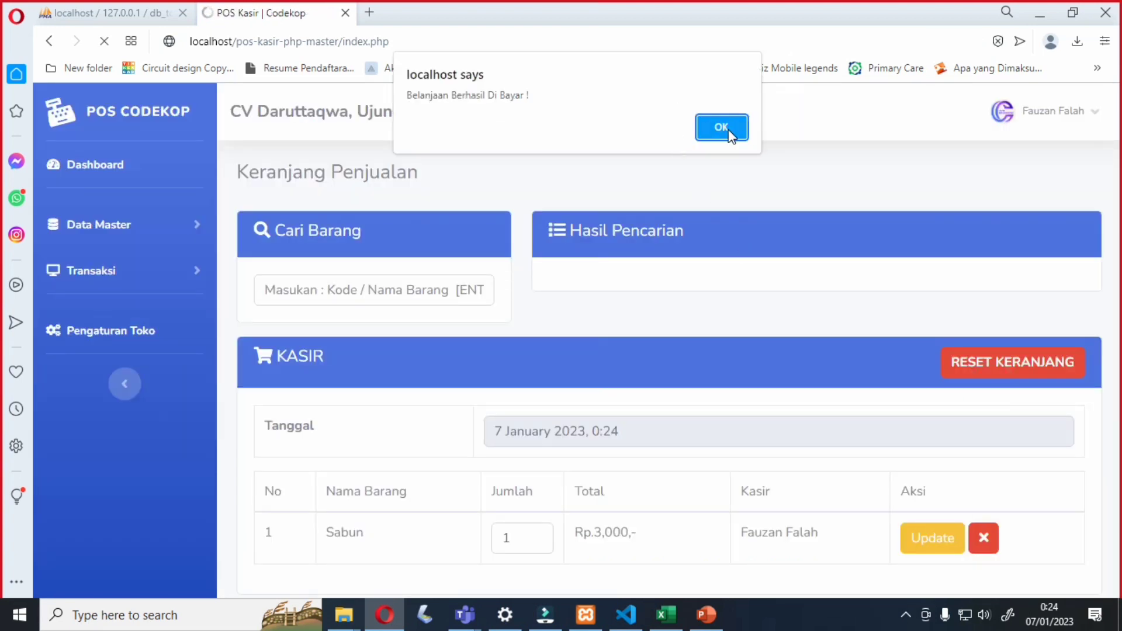
{"action": "left_click", "coordinate": [722, 127]}
{"action": "scroll", "coordinate": [783, 316], "scroll_direction": "down", "scroll_amount": 5}
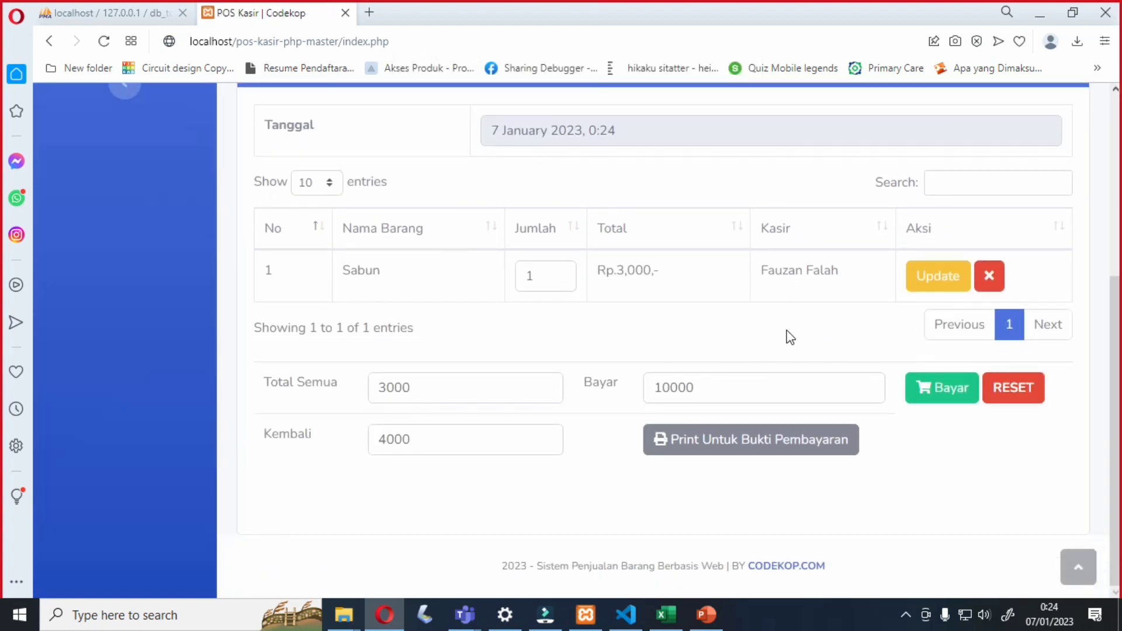
- Open the print.php receipt, cancel printing, and switch back to the POS Kasir tab
{"action": "left_click", "coordinate": [724, 444]}
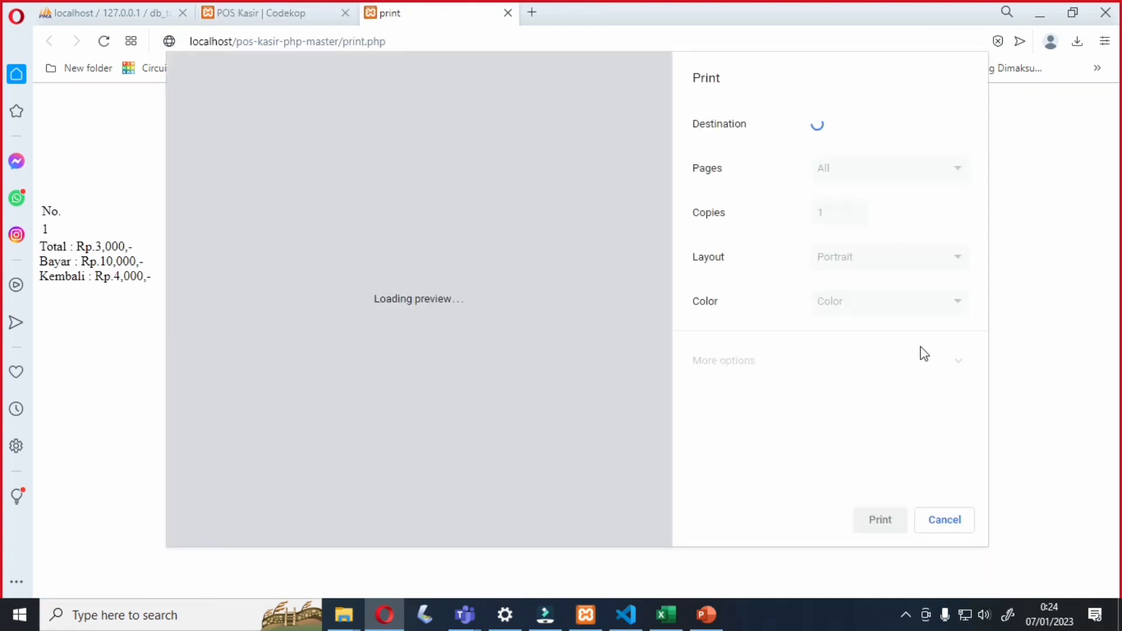
{"action": "left_click", "coordinate": [939, 528]}
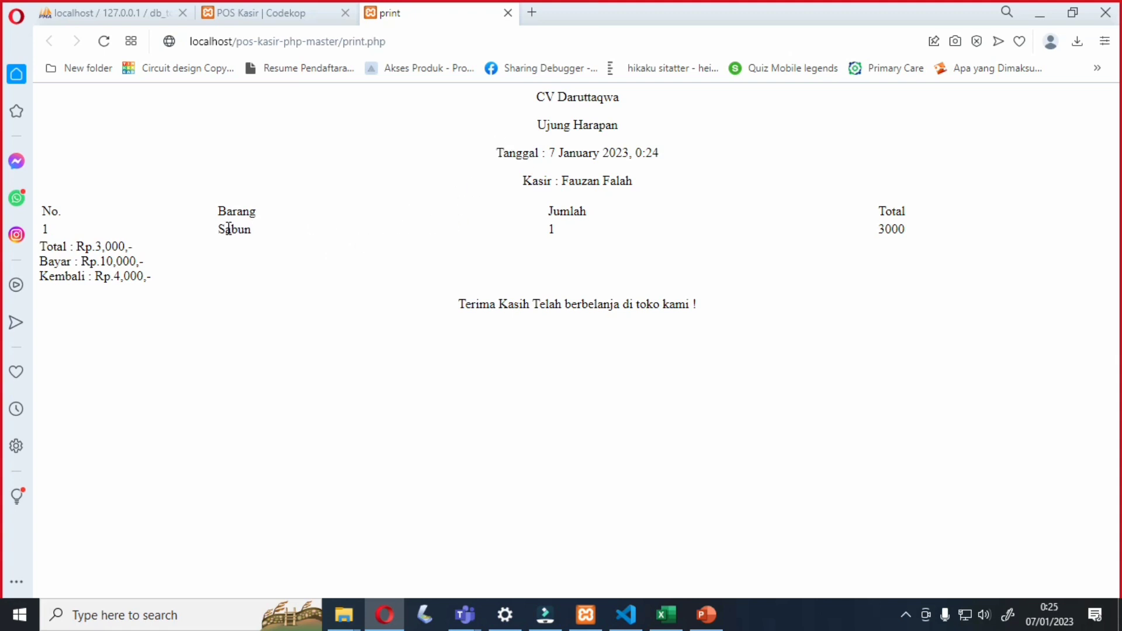
{"action": "left_click", "coordinate": [323, 12]}
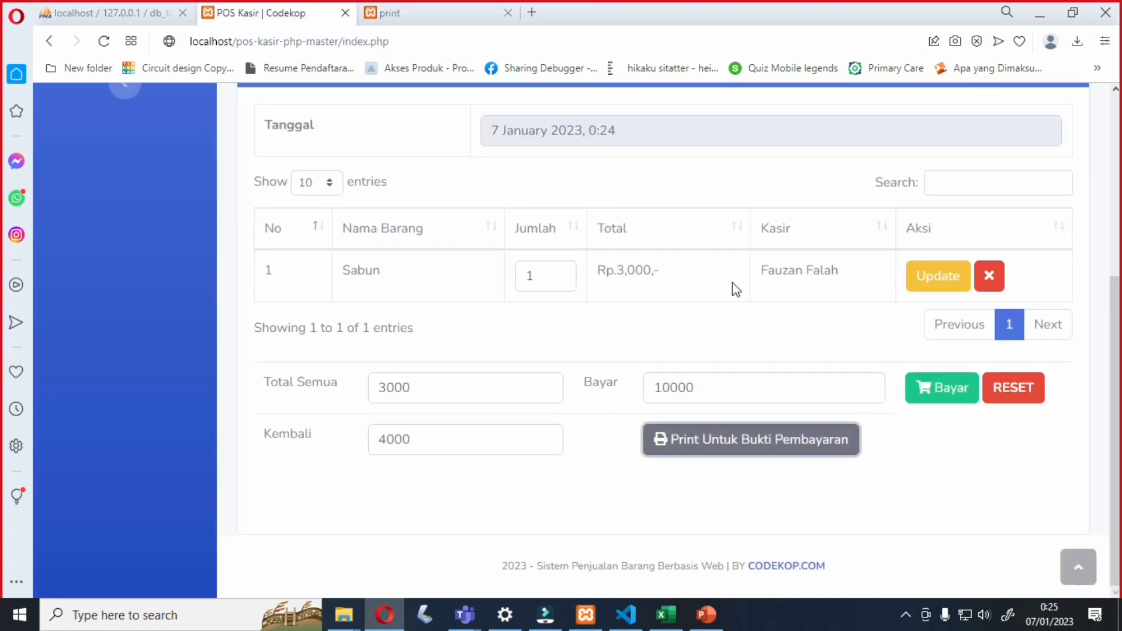
- Update the Sabun cart row to quantity 2, making the total 6000
{"action": "left_click", "coordinate": [917, 276]}
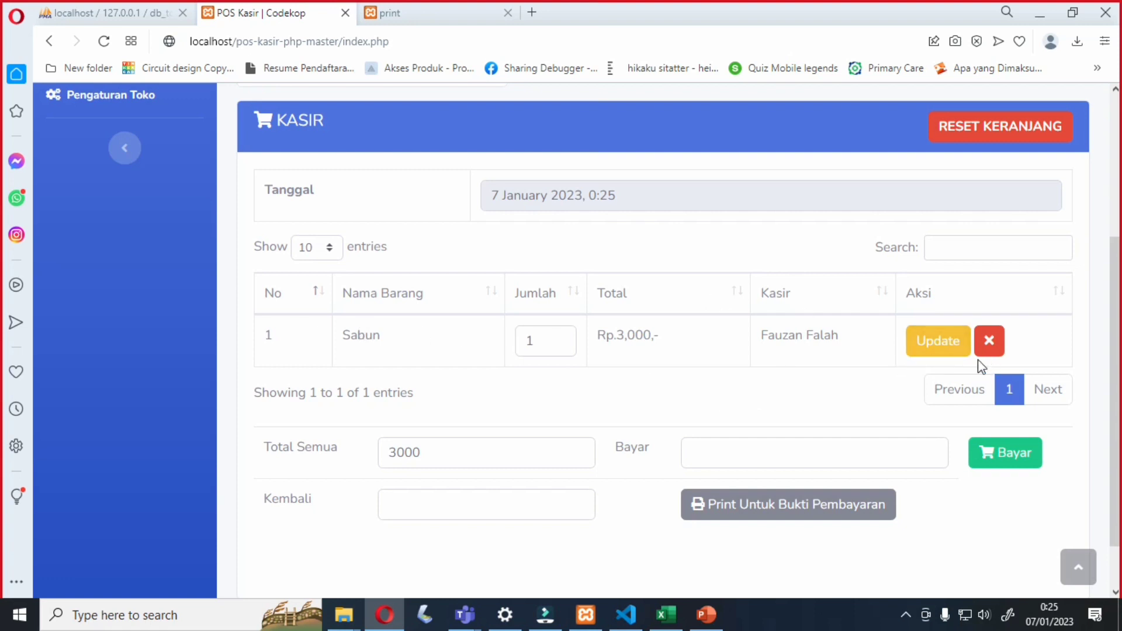
{"action": "left_click", "coordinate": [935, 345]}
{"action": "left_click", "coordinate": [560, 336]}
{"action": "left_click", "coordinate": [917, 339]}
- Pay 10000 for the 6000 sale and open its printable receipt
{"action": "left_click", "coordinate": [726, 443]}
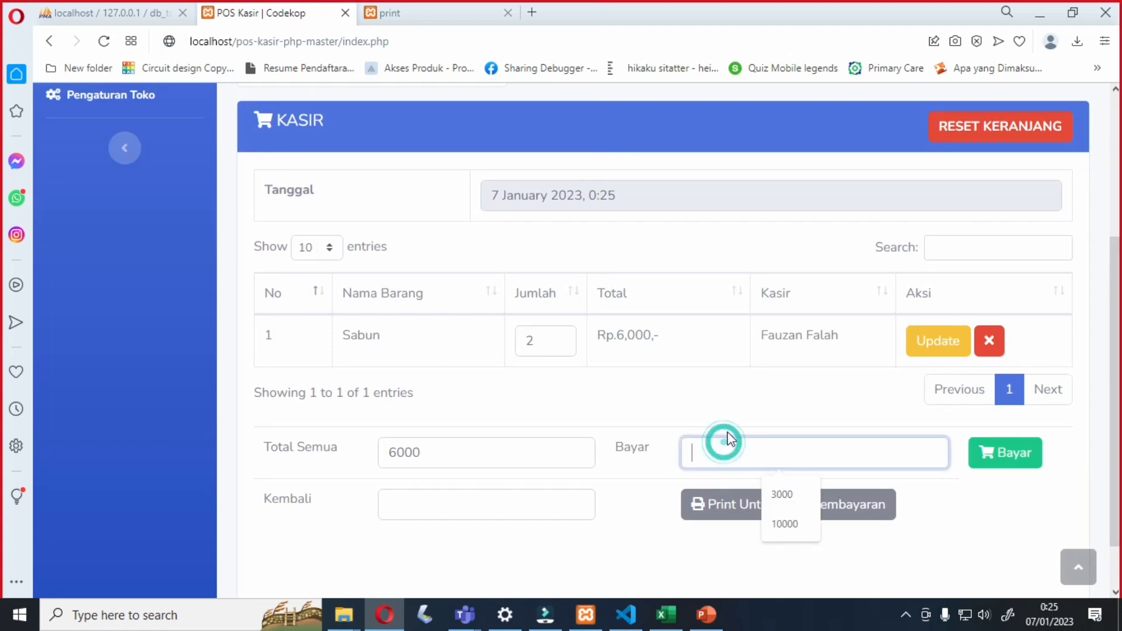
{"action": "type", "text": "1000"}
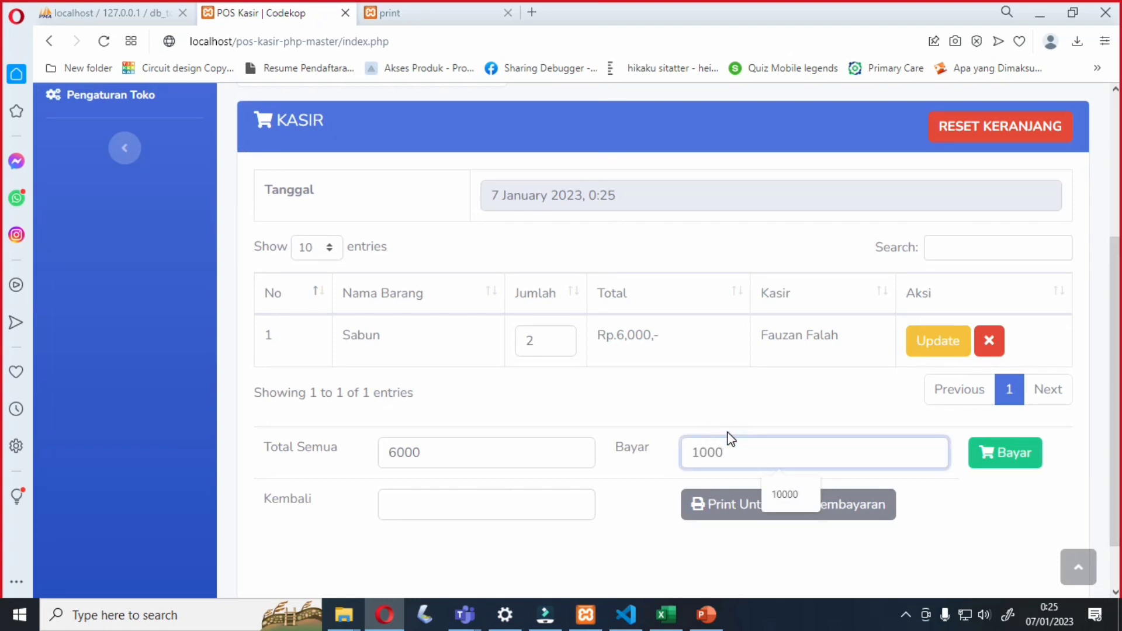
{"action": "type", "text": "0"}
{"action": "left_click", "coordinate": [1015, 451]}
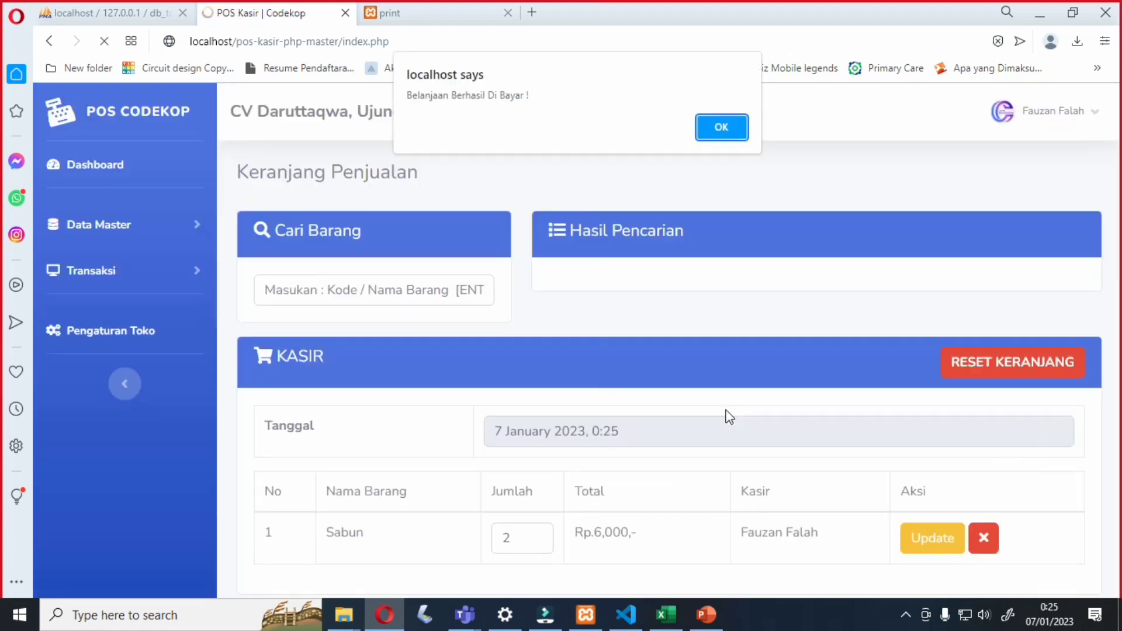
{"action": "left_click", "coordinate": [721, 127]}
{"action": "scroll", "coordinate": [695, 368], "scroll_direction": "down", "scroll_amount": 5}
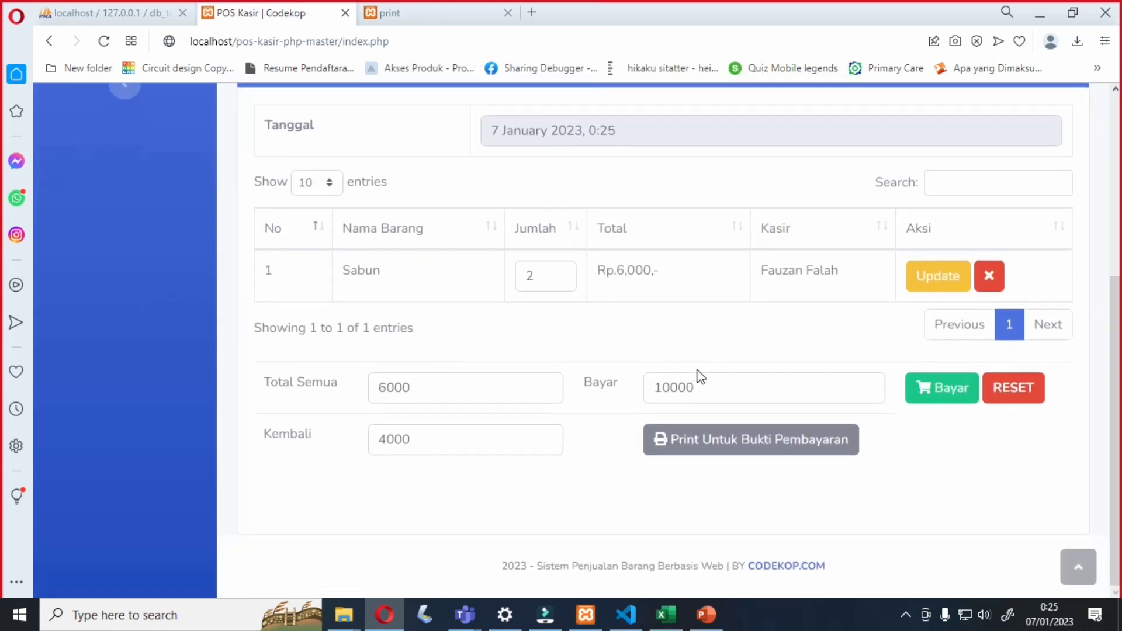
{"action": "left_click", "coordinate": [710, 444]}
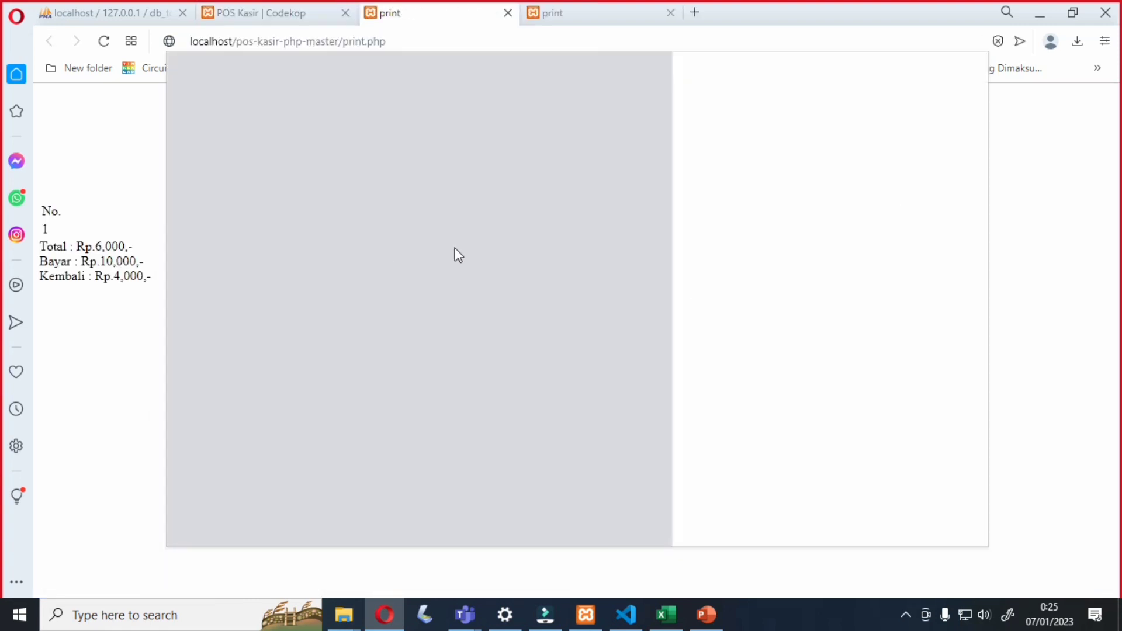
{"action": "left_click", "coordinate": [955, 523]}
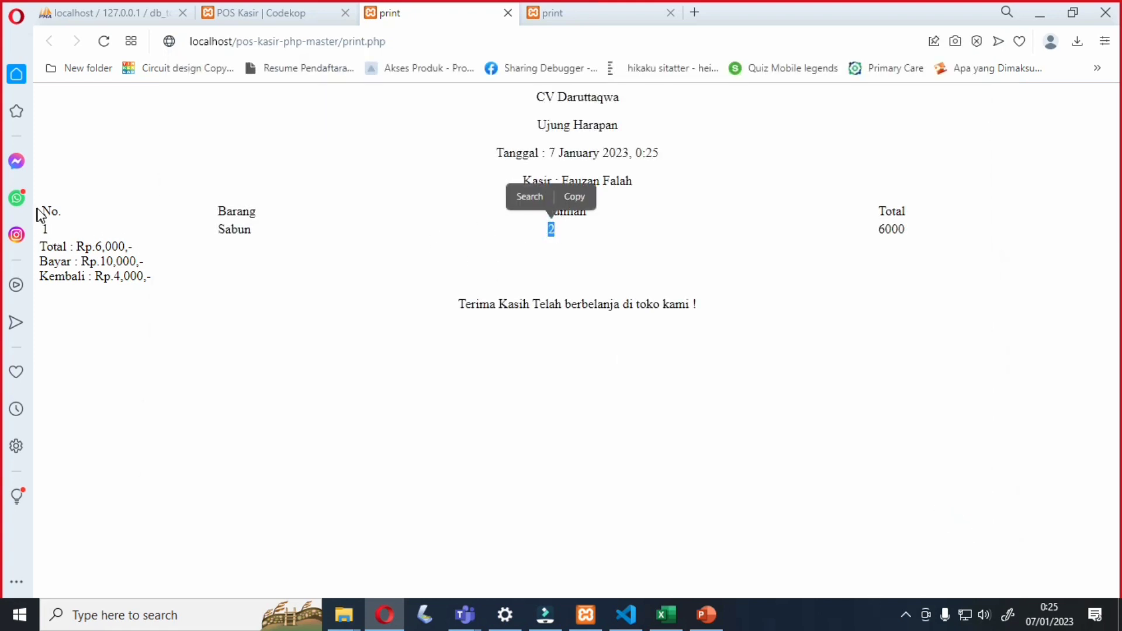
{"action": "left_click_drag", "start_coordinate": [38, 210], "coordinate": [723, 307]}
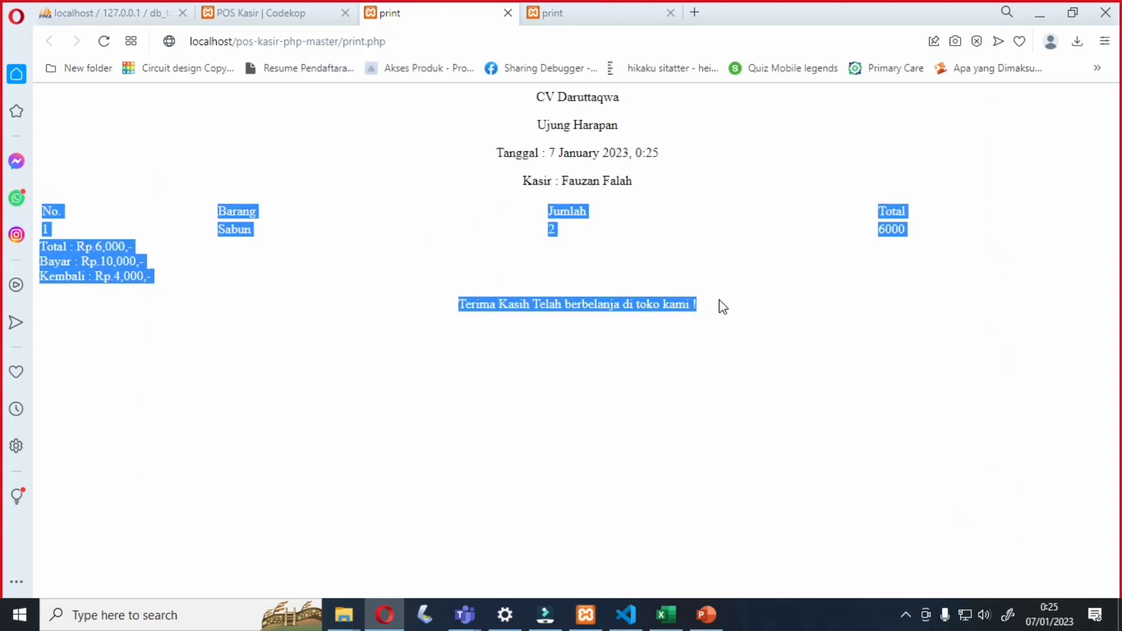
{"action": "left_click", "coordinate": [719, 302]}
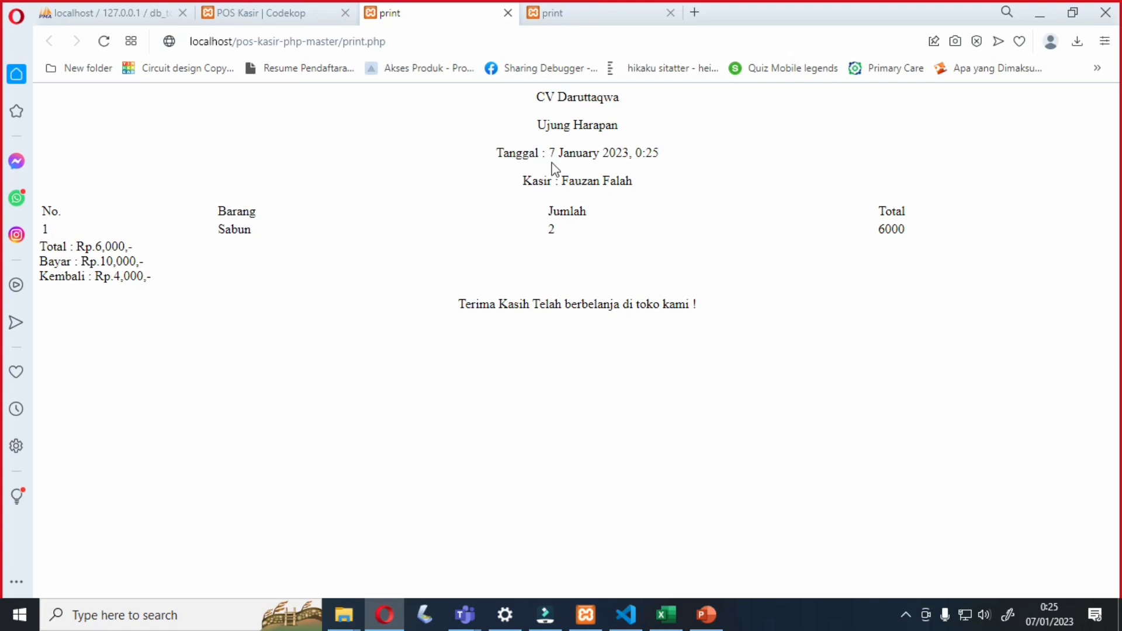
{"action": "mouse_move", "coordinate": [289, 7]}
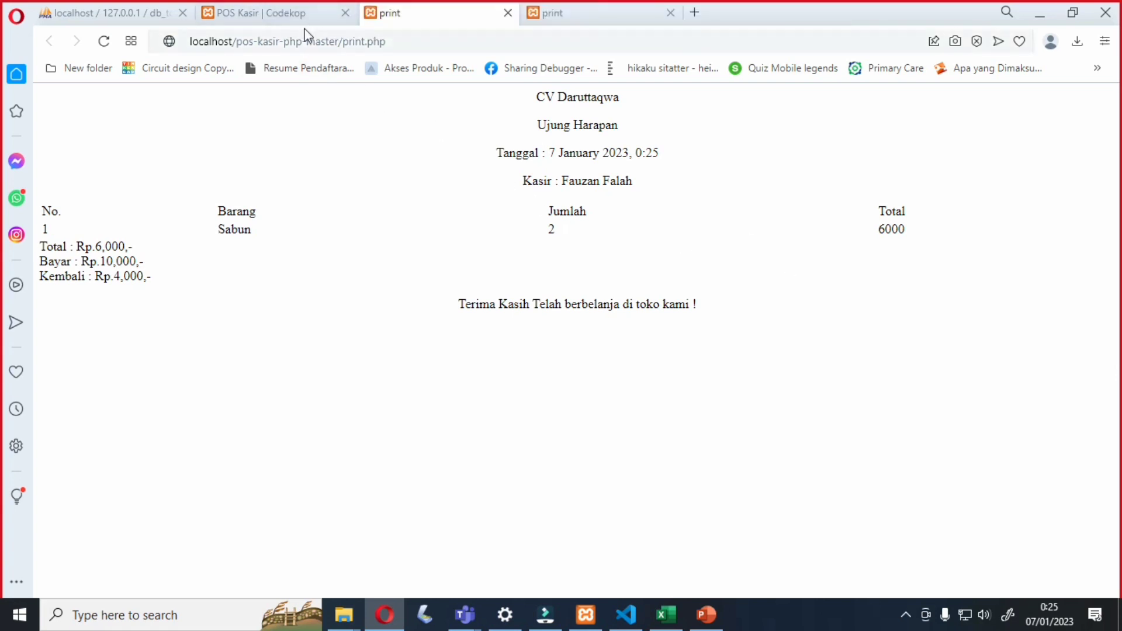
- Back in the POS Kasir tab, go via Dashboard to Pengaturan Toko showing CV Daruttaqwa's details
{"action": "left_click", "coordinate": [247, 8]}
{"action": "scroll", "coordinate": [79, 183], "scroll_direction": "up", "scroll_amount": 3}
{"action": "scroll", "coordinate": [79, 183], "scroll_direction": "up", "scroll_amount": 2}
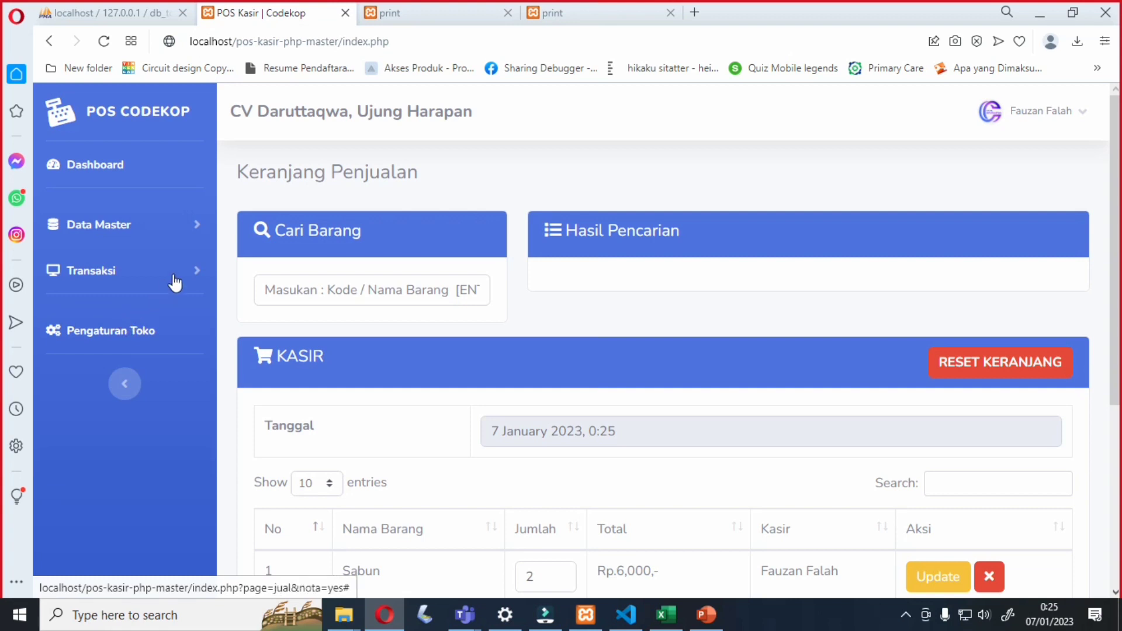
{"action": "left_click", "coordinate": [126, 165]}
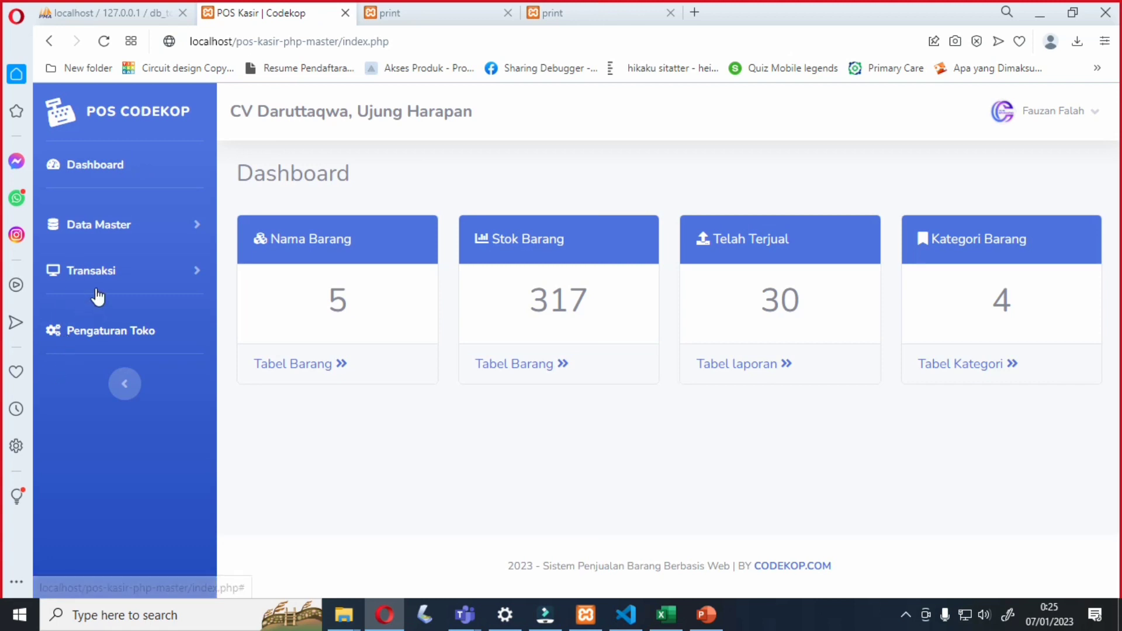
{"action": "left_click", "coordinate": [95, 320]}
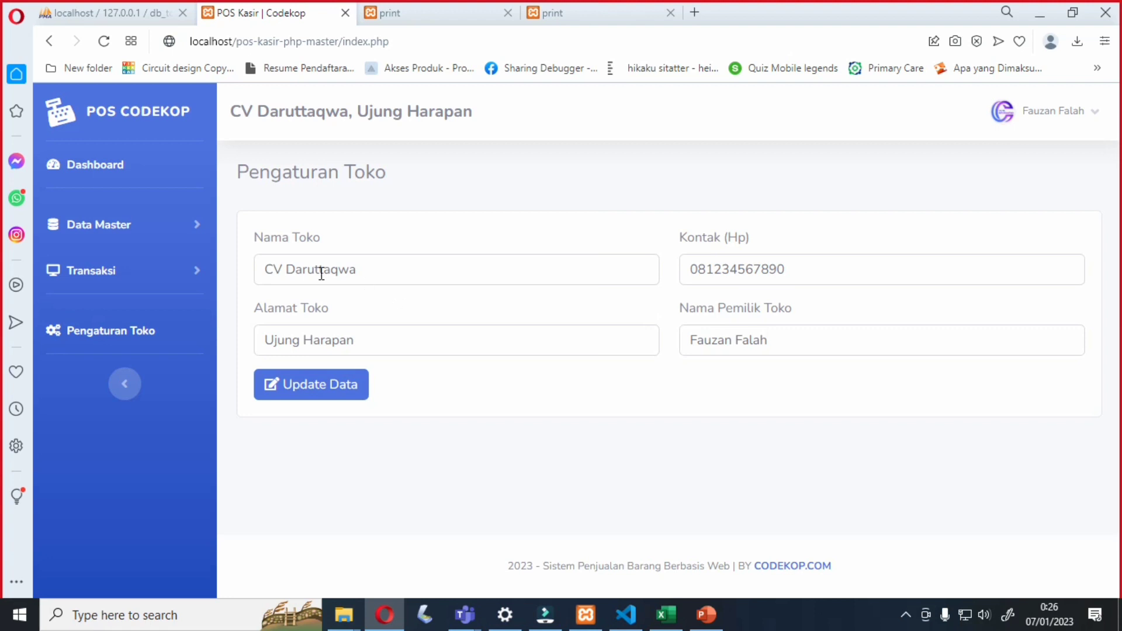
- On the user profile page, replace the Nama text with the new user name and save via Ubah Profil
{"action": "left_click", "coordinate": [1093, 113]}
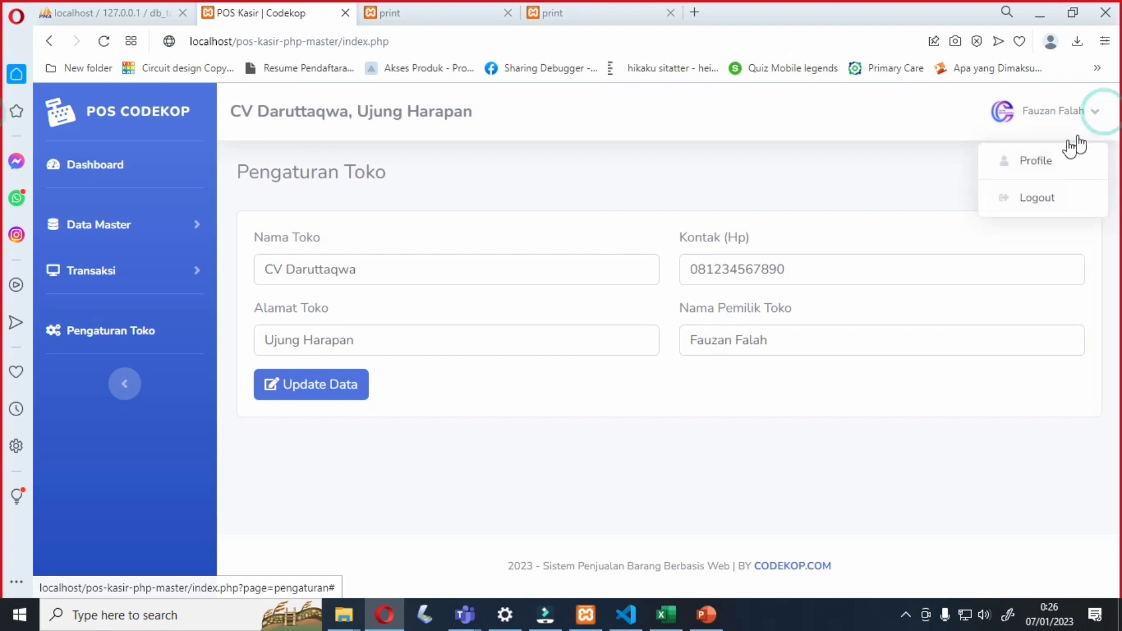
{"action": "left_click", "coordinate": [1043, 161]}
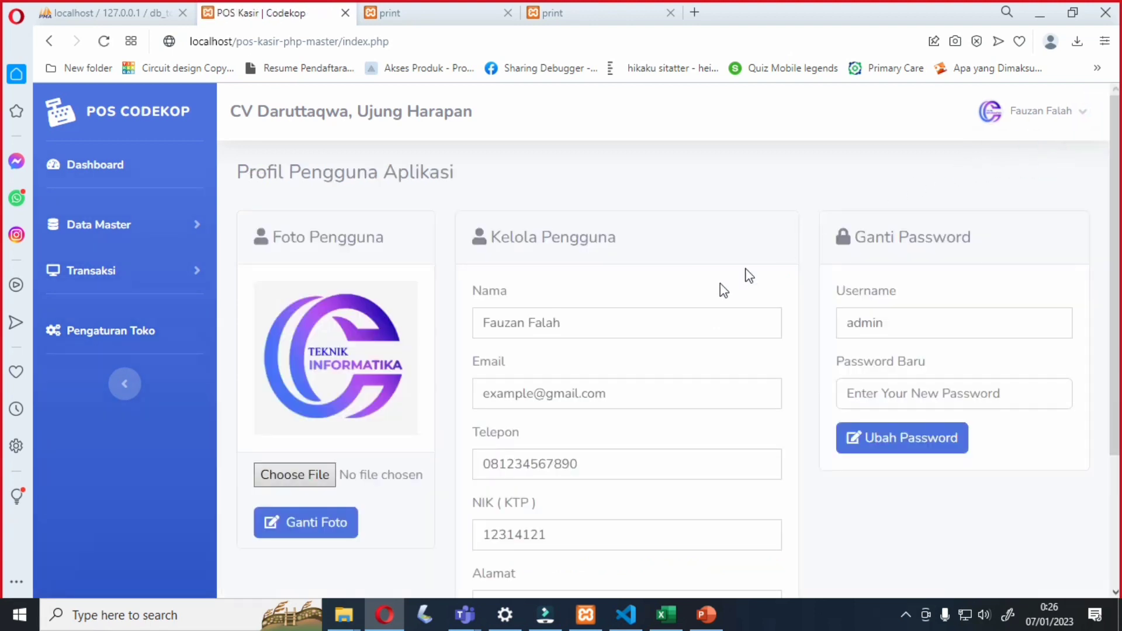
{"action": "left_click_drag", "start_coordinate": [579, 321], "coordinate": [398, 337]}
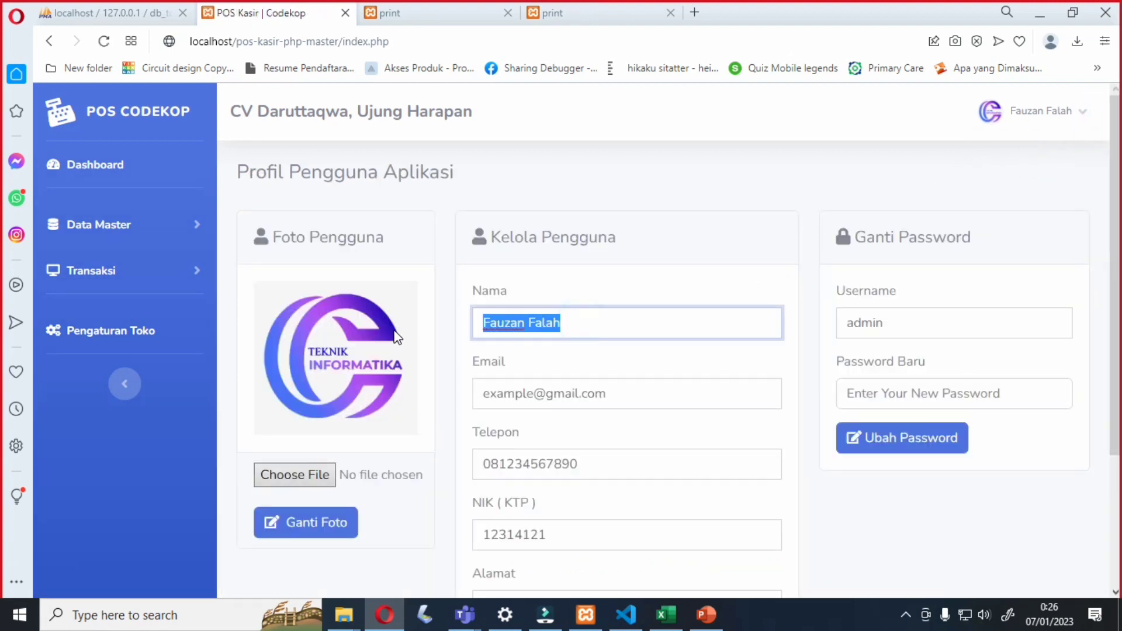
{"action": "type", "text": "badr"}
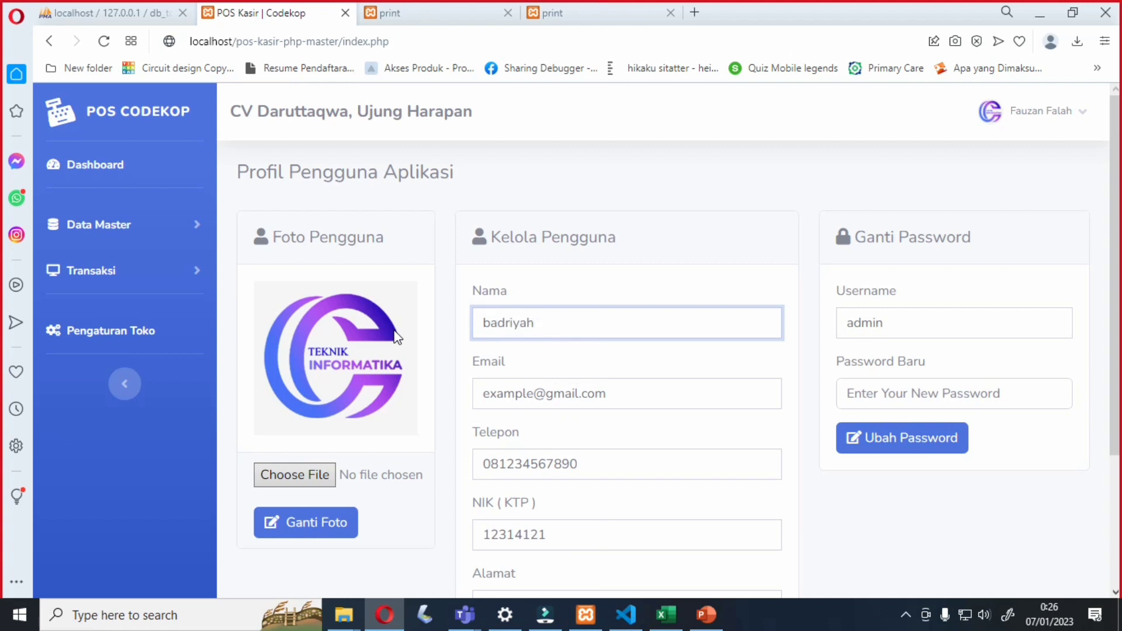
{"action": "type", "text": "iyah"}
{"action": "scroll", "coordinate": [544, 311], "scroll_direction": "down", "scroll_amount": 3}
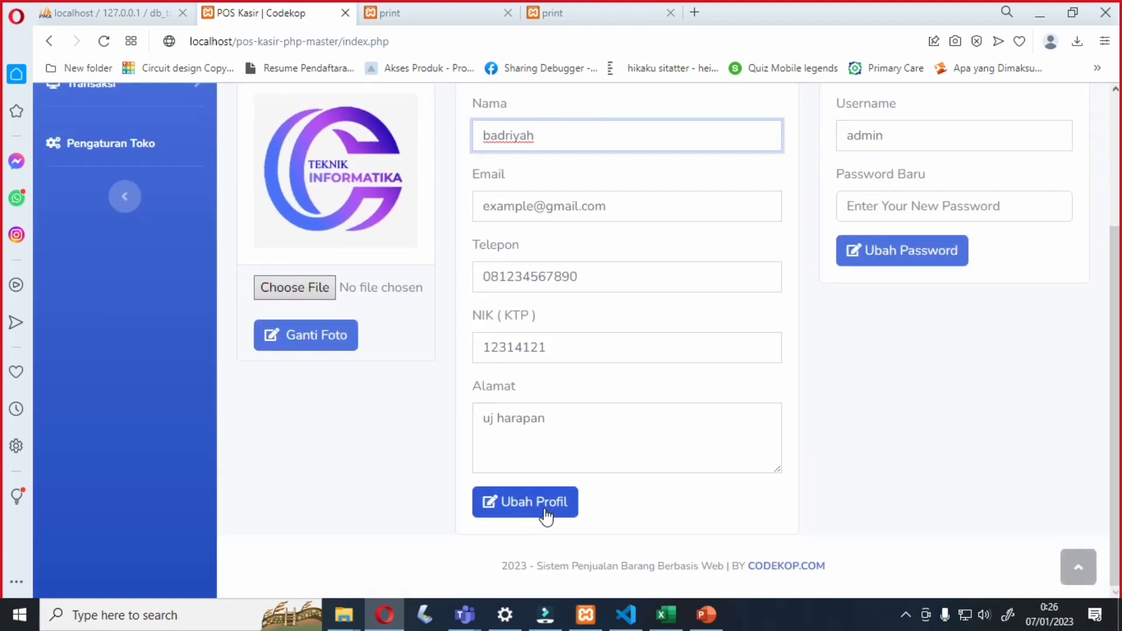
{"action": "left_click", "coordinate": [546, 514]}
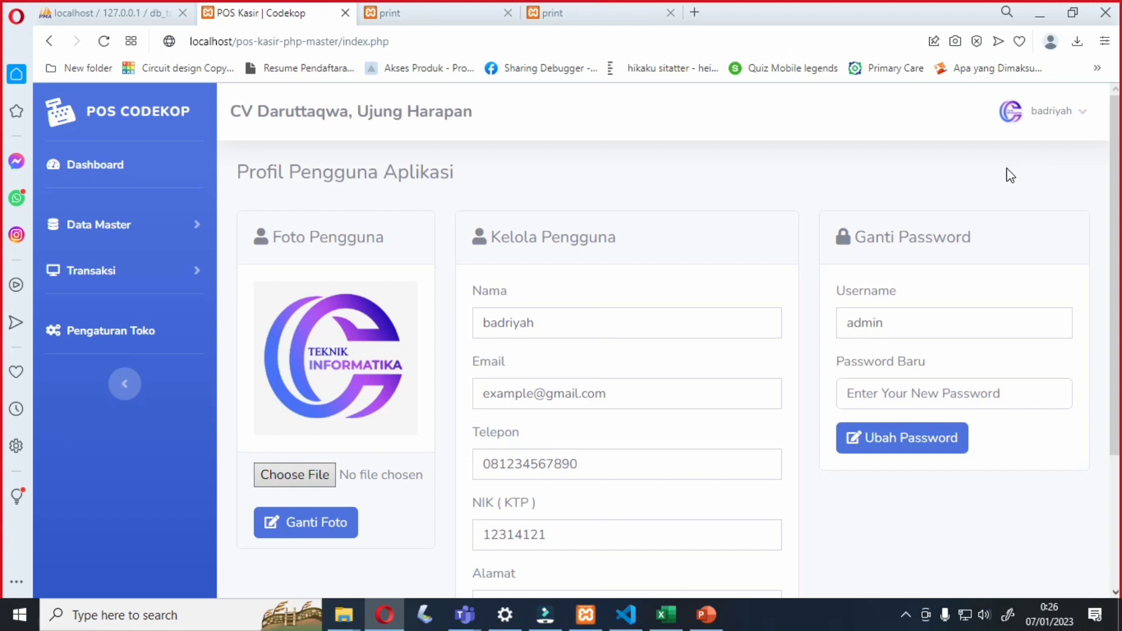
{"action": "left_click", "coordinate": [1075, 114]}
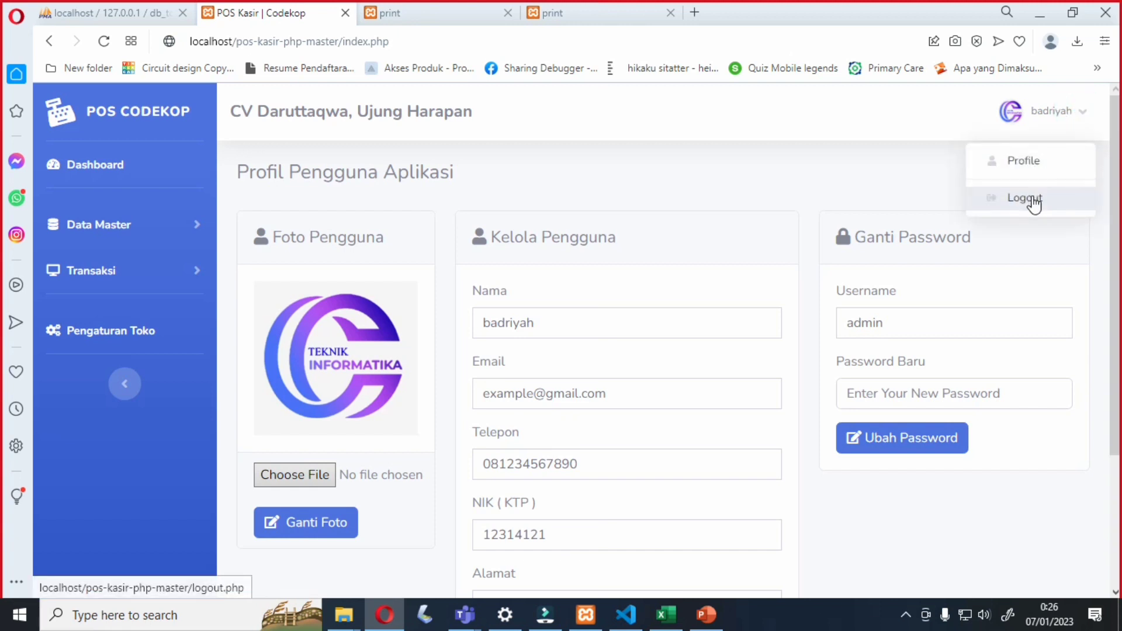
- Log out of POS Codekop, confirm the logout alert, and bring up the PowerPoint presentation
{"action": "left_click", "coordinate": [1035, 200]}
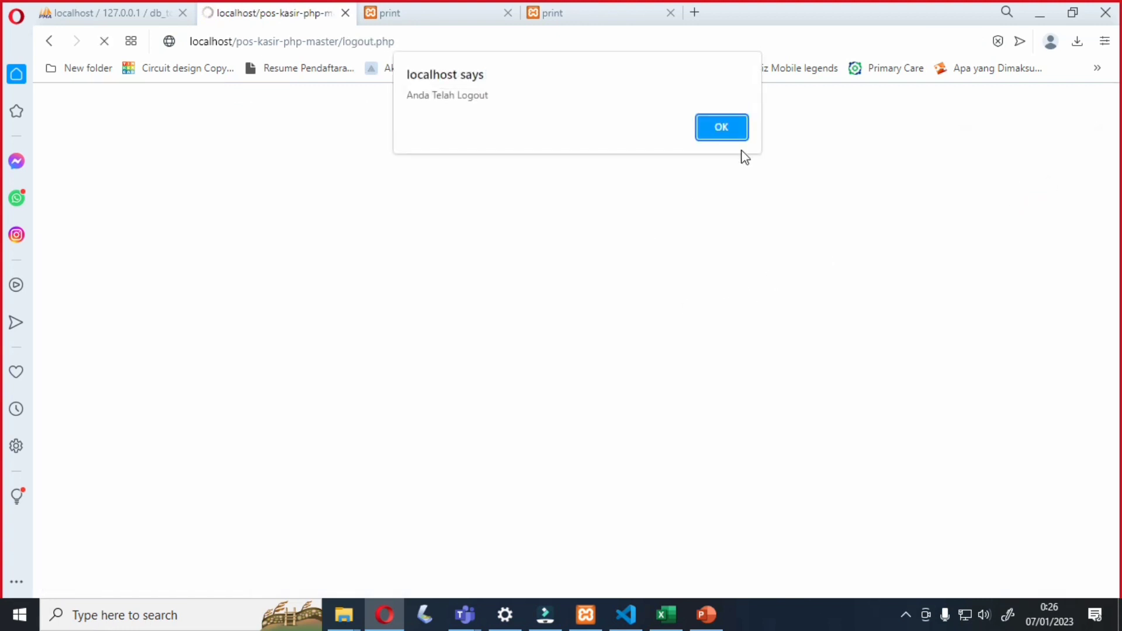
{"action": "left_click", "coordinate": [732, 132]}
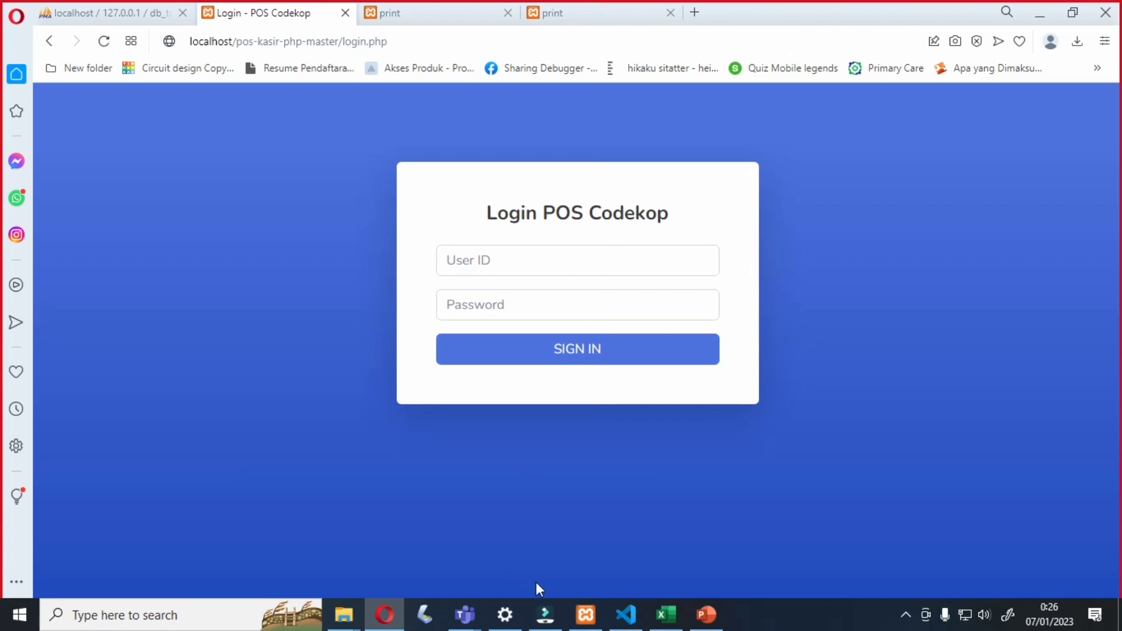
{"action": "left_click", "coordinate": [706, 615]}
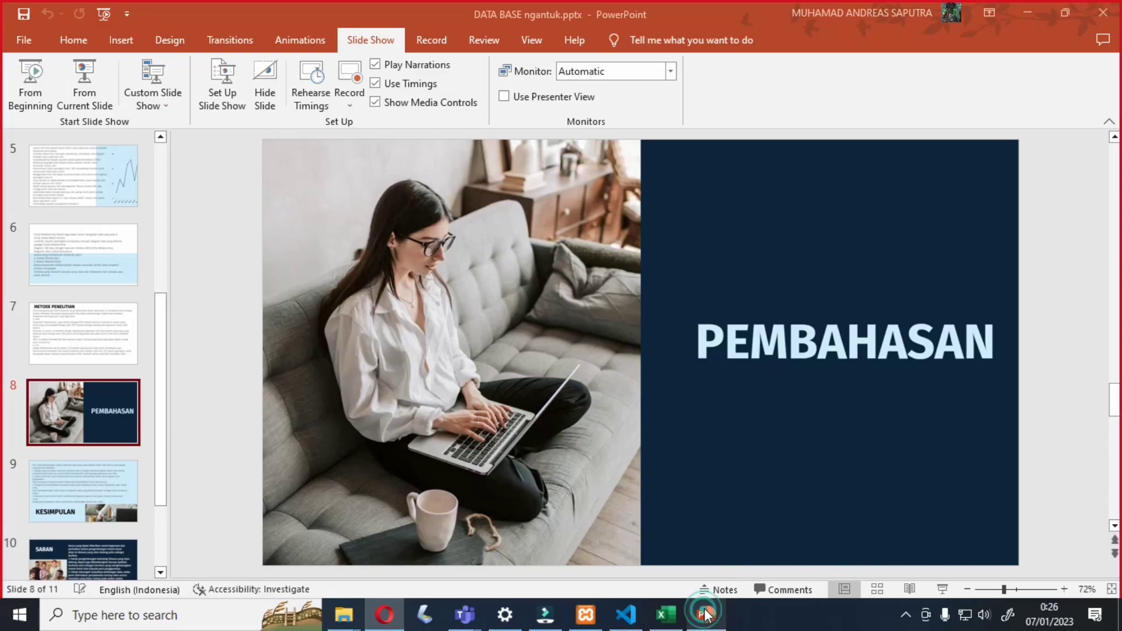
- Select the KESIMPULAN slide, then run the slide show from the beginning and page through slides
{"action": "left_click", "coordinate": [89, 485]}
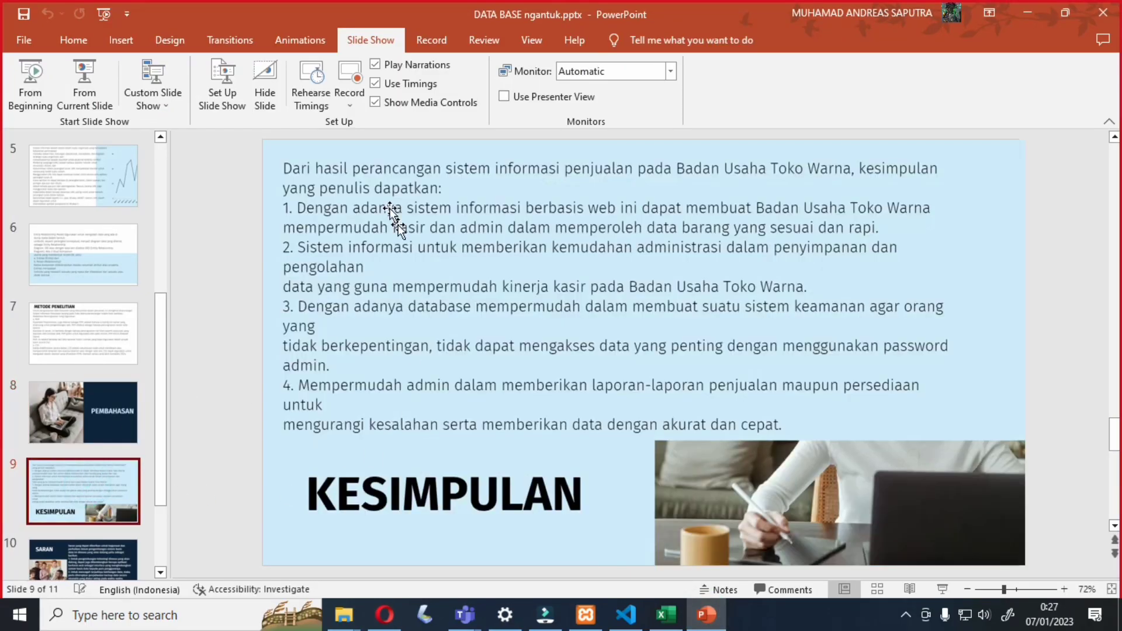
{"action": "left_click", "coordinate": [32, 73]}
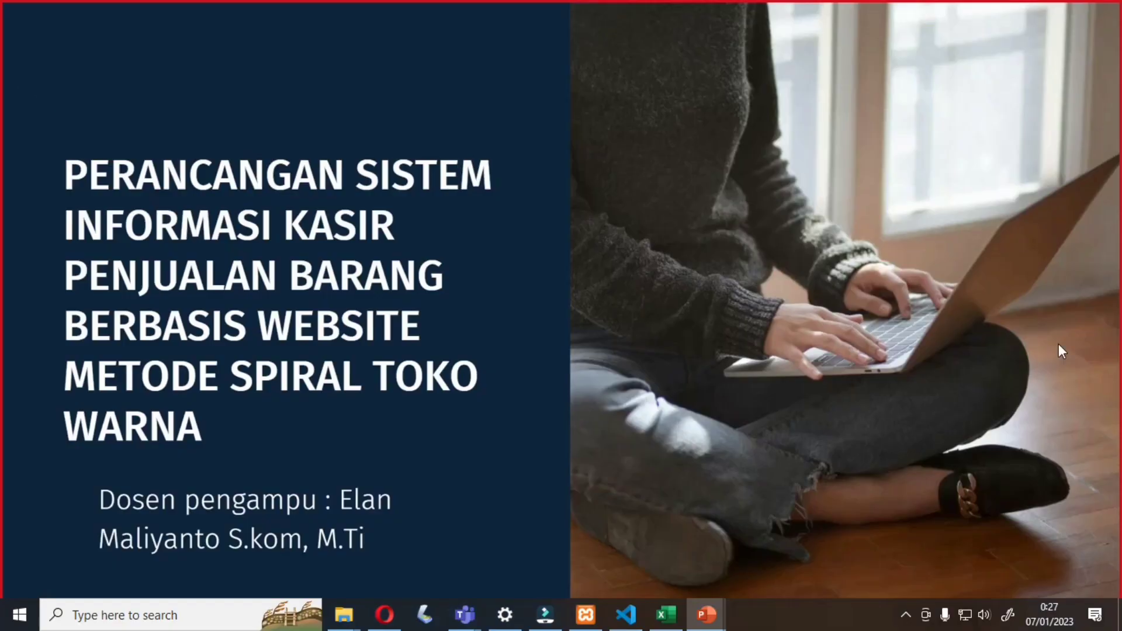
{"action": "scroll", "coordinate": [665, 420], "scroll_direction": "down", "scroll_amount": 5}
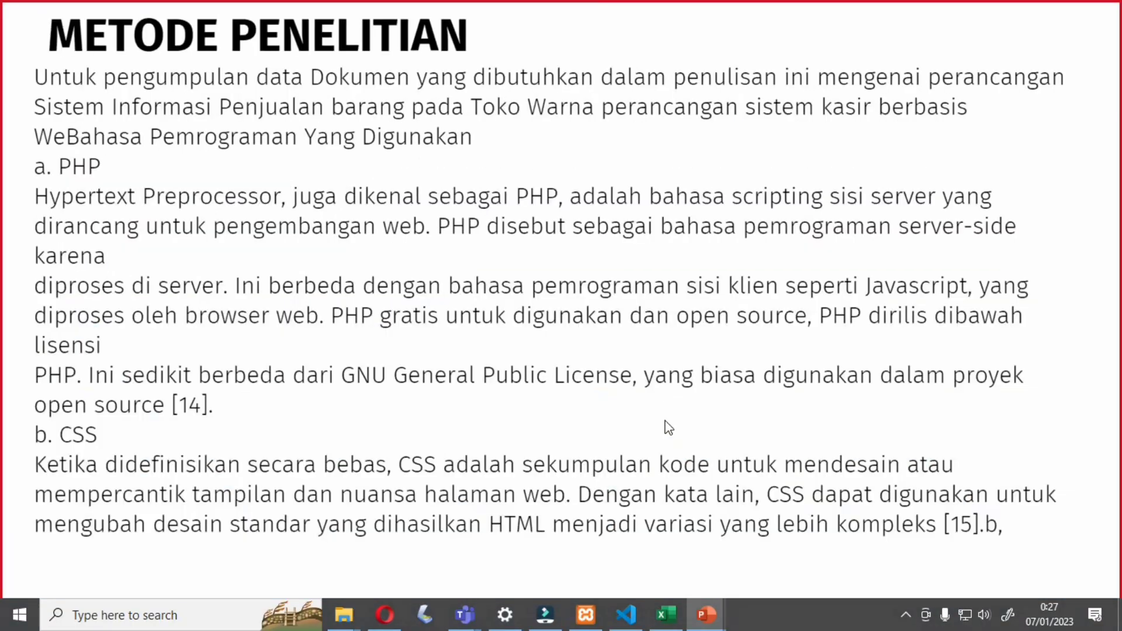
{"action": "scroll", "coordinate": [664, 418], "scroll_direction": "down", "scroll_amount": 5}
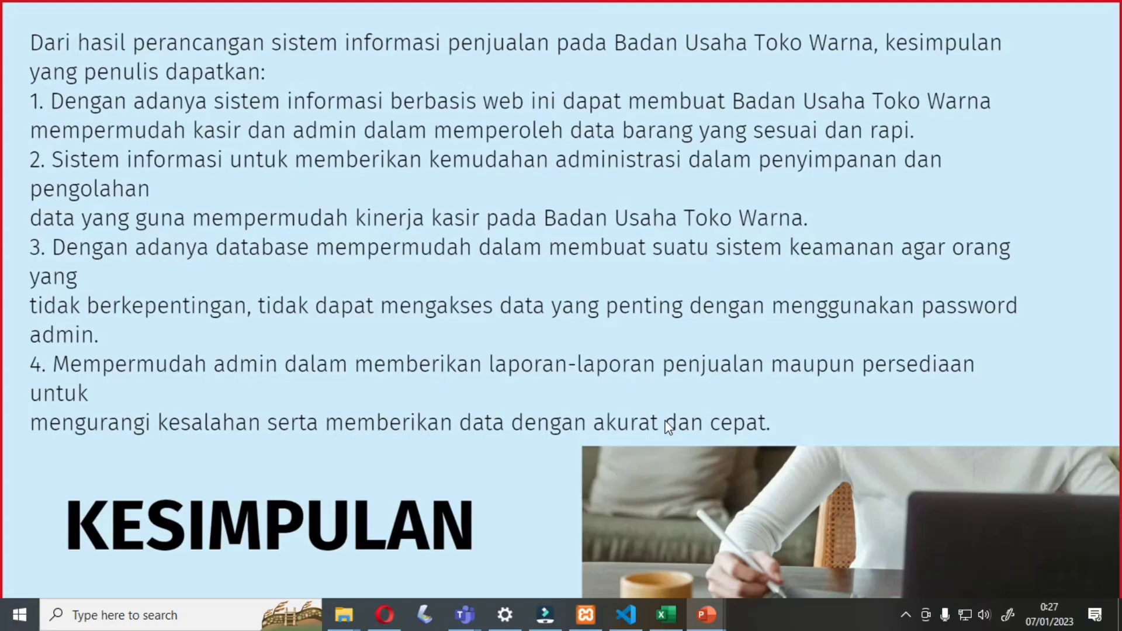
{"action": "scroll", "coordinate": [663, 419], "scroll_direction": "up", "scroll_amount": 2}
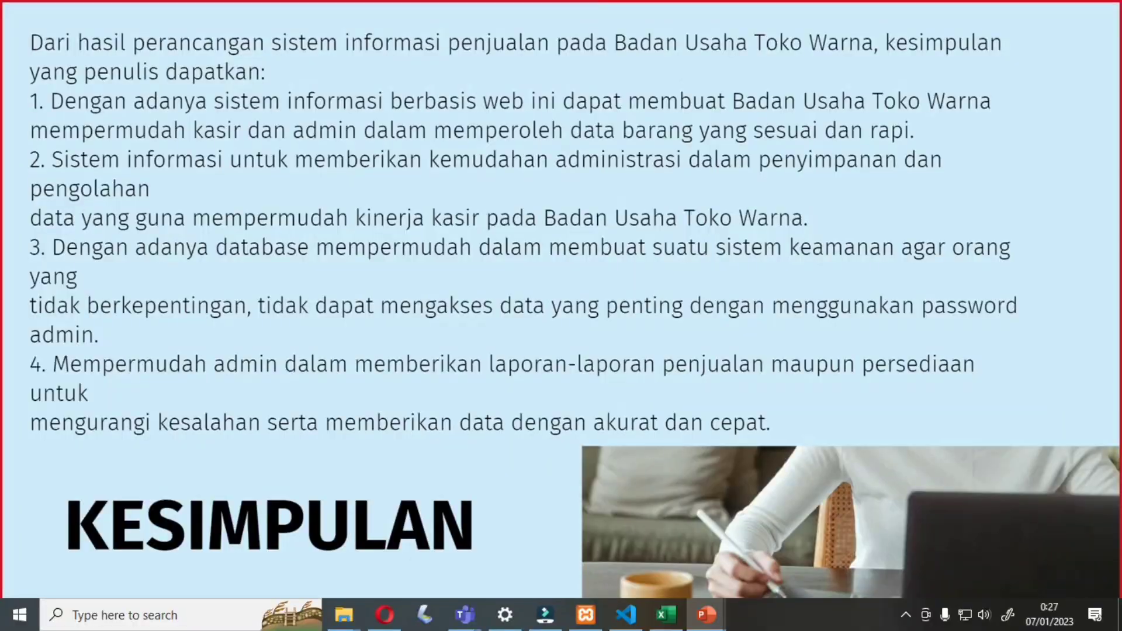
- Dismiss the slide show context menu without choosing anything and advance to the SARAN slide
{"action": "right_click", "coordinate": [998, 376]}
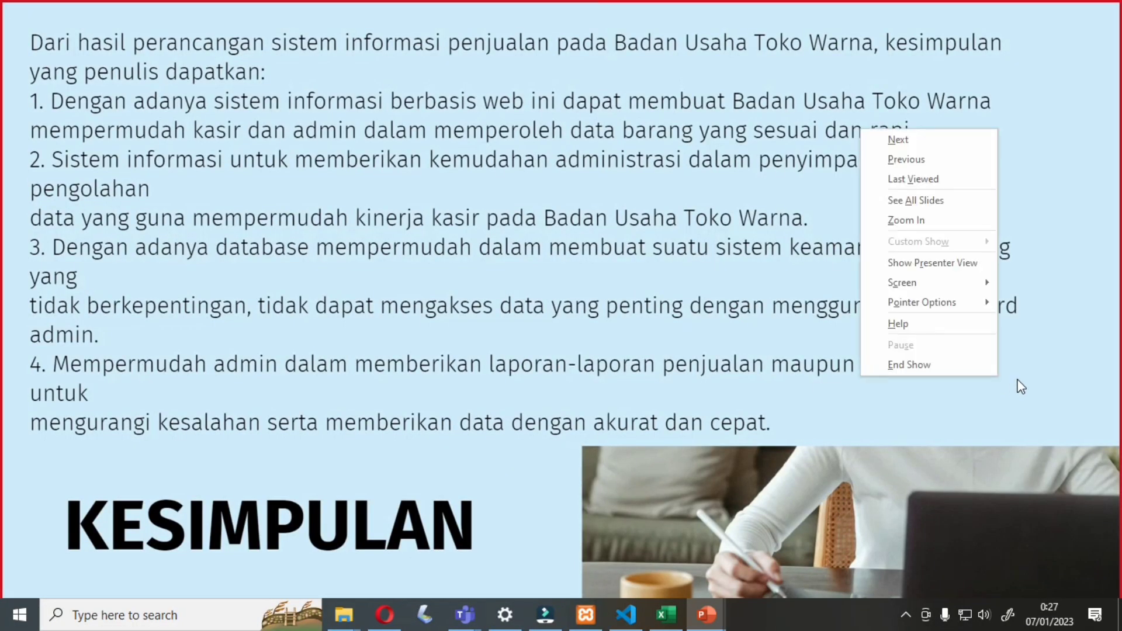
{"action": "left_click", "coordinate": [1017, 381]}
{"action": "left_click", "coordinate": [1018, 385]}
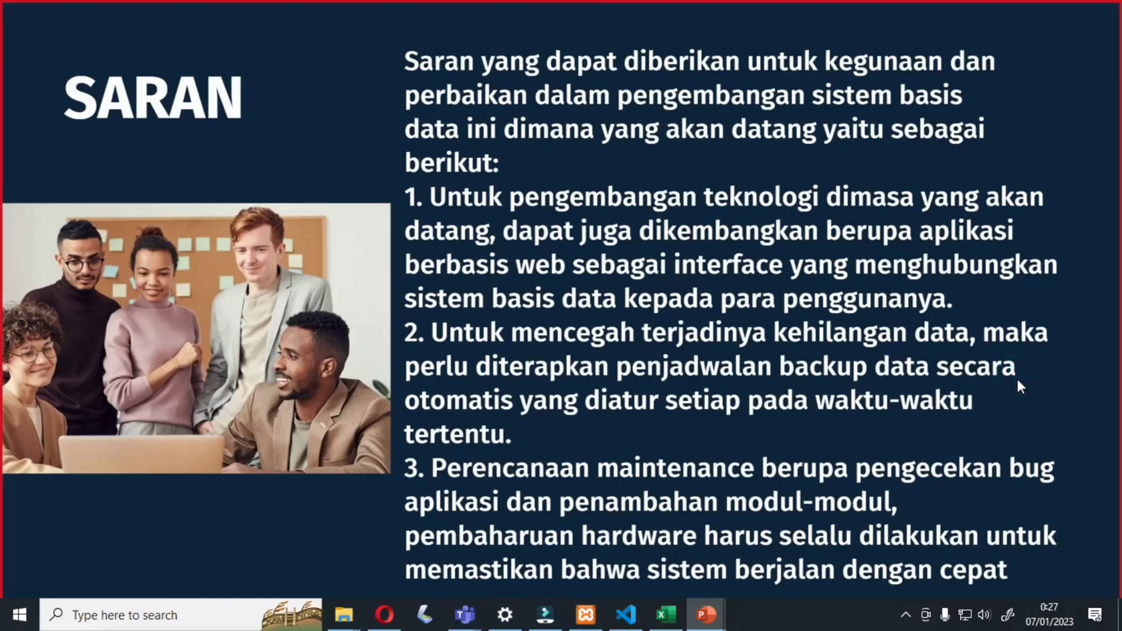
{"action": "scroll", "coordinate": [1017, 380], "scroll_direction": "up", "scroll_amount": 1}
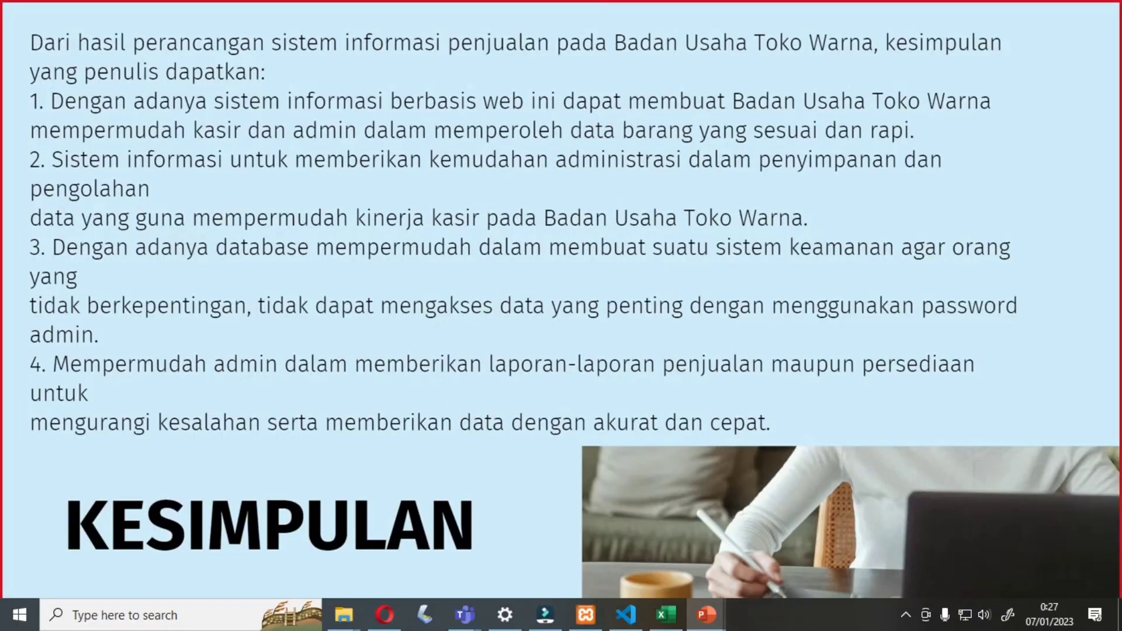